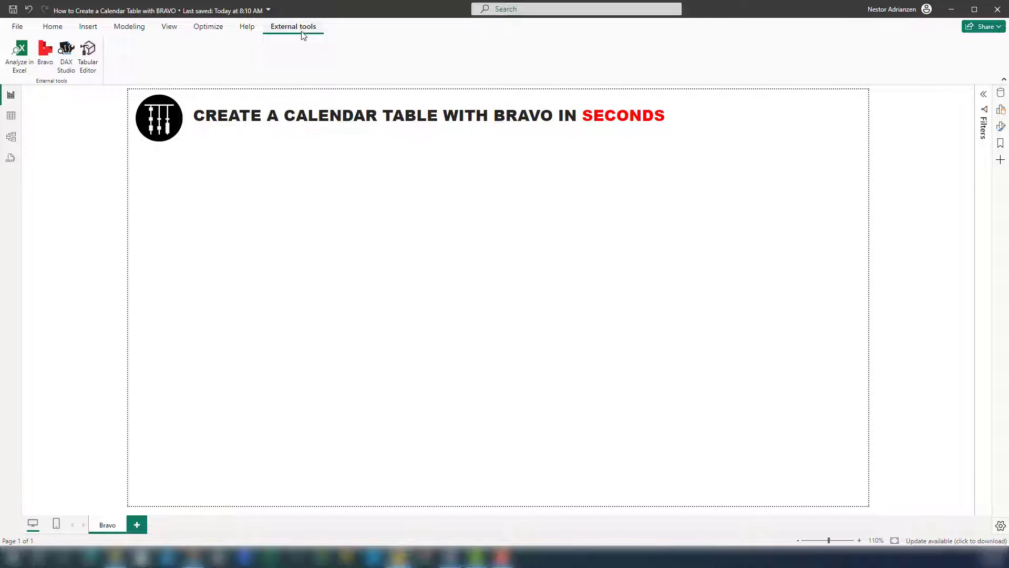
Step: Launch Bravo for the report and view its Format DAX and Manage Dates pages
{"action": "left_click", "coordinate": [46, 52]}
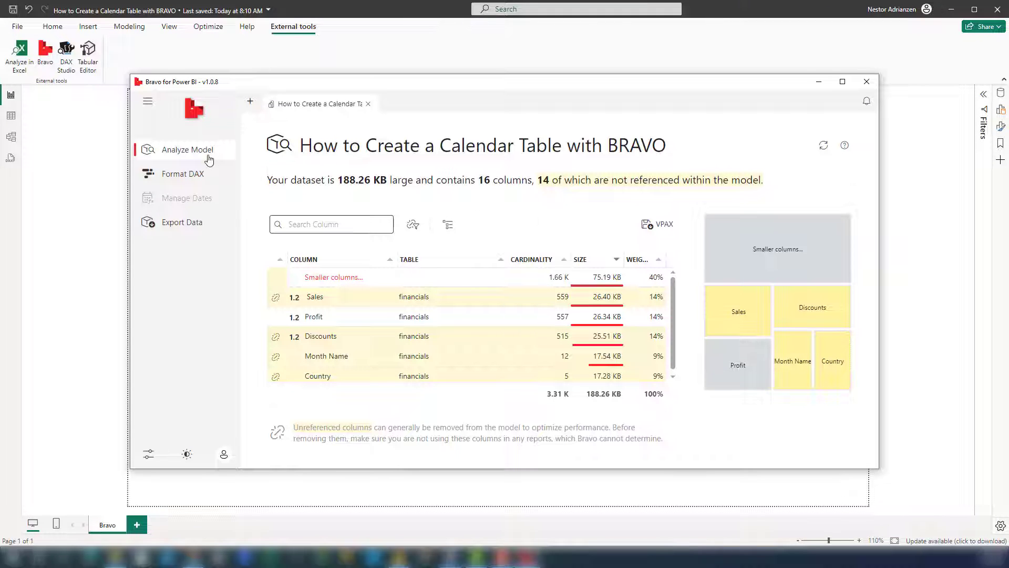
{"action": "left_click", "coordinate": [190, 181]}
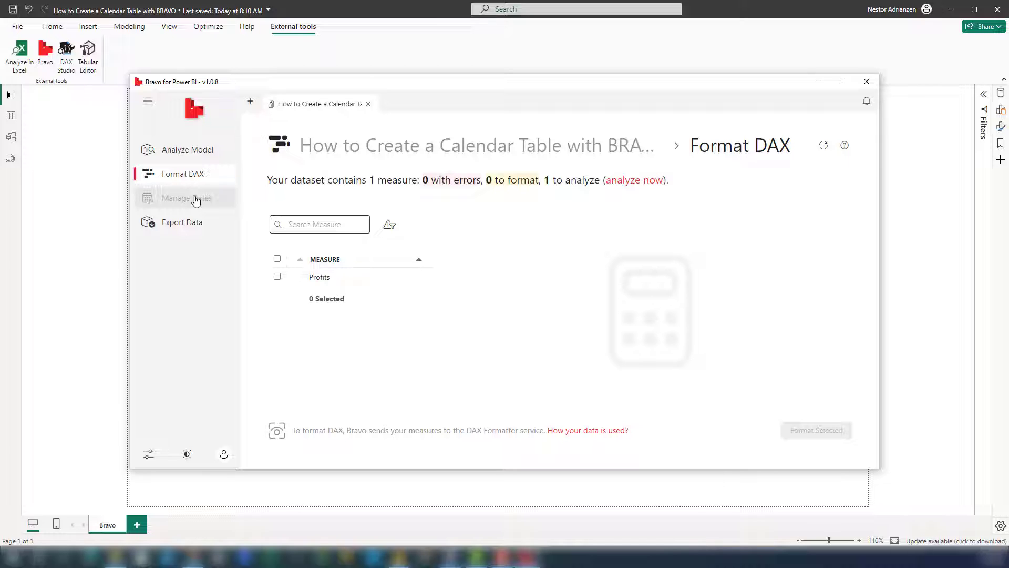
{"action": "left_click", "coordinate": [196, 201]}
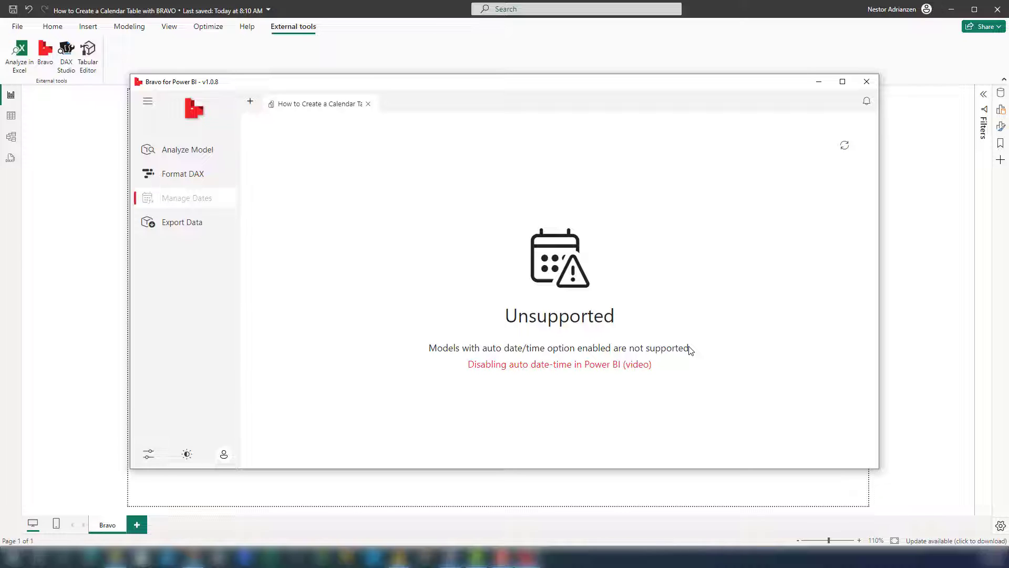
Step: Turn off Auto date/time in the current file's data load options
{"action": "left_click", "coordinate": [21, 32]}
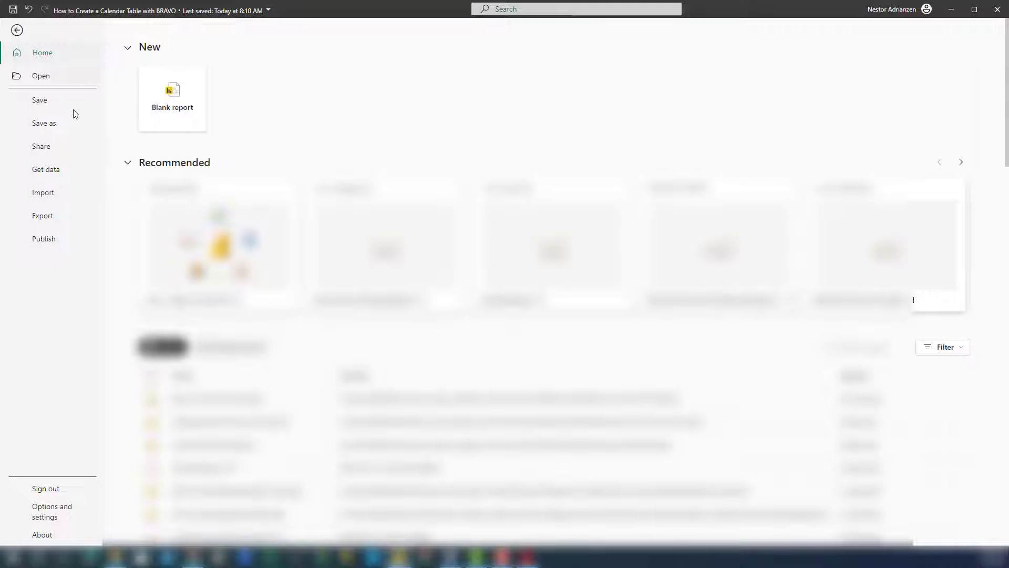
{"action": "left_click", "coordinate": [62, 513]}
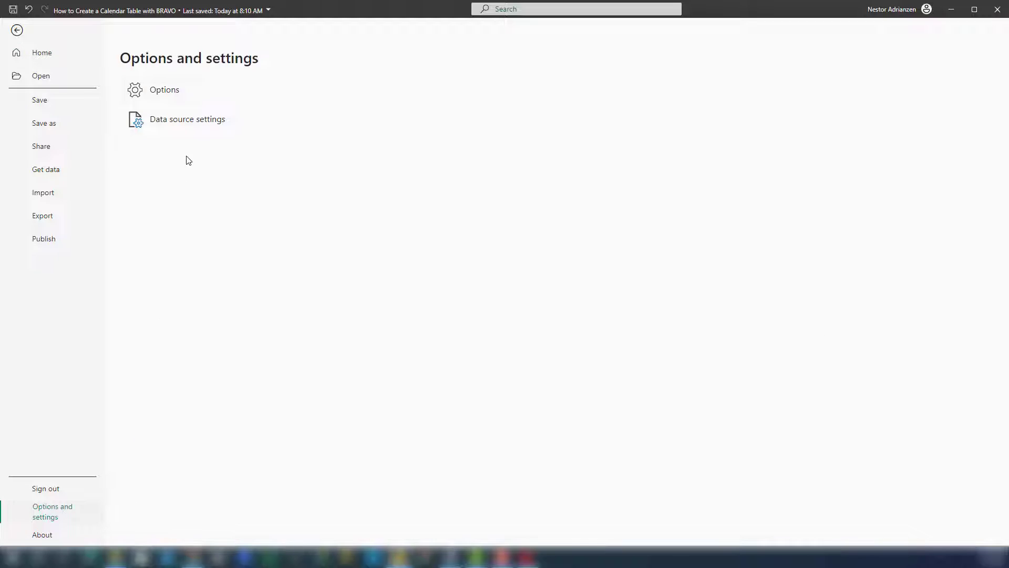
{"action": "left_click", "coordinate": [194, 90]}
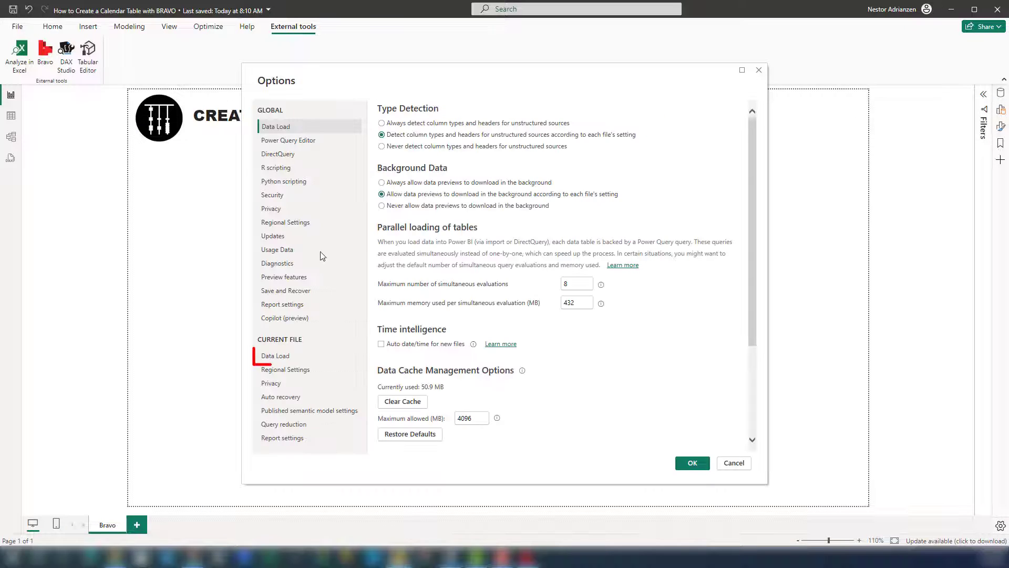
{"action": "left_click", "coordinate": [289, 361]}
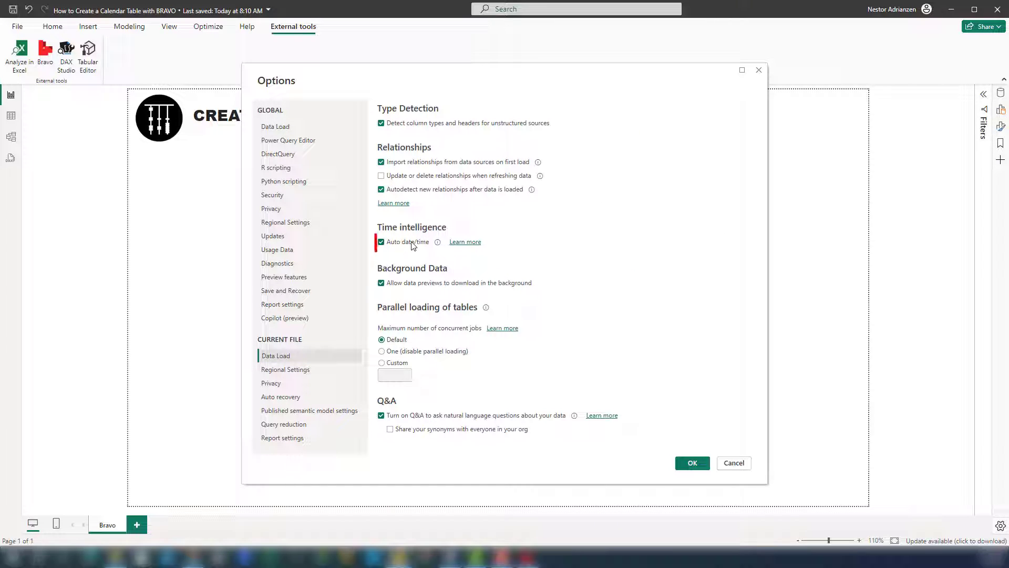
{"action": "left_click", "coordinate": [382, 243]}
{"action": "left_click", "coordinate": [693, 463]}
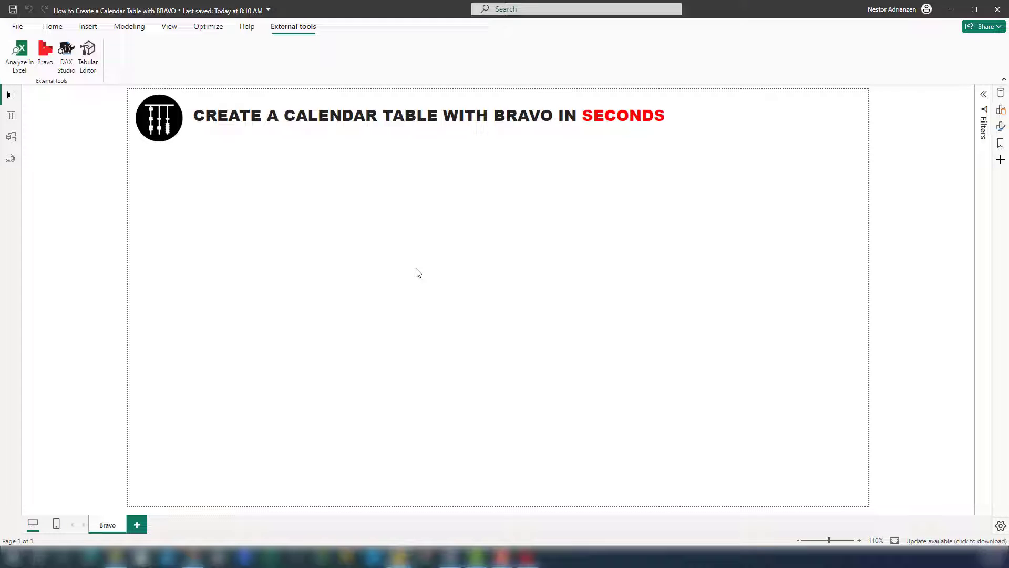
Step: Close the open Bravo session, relaunch Bravo for the report, and go to Manage Dates
{"action": "left_click", "coordinate": [528, 557]}
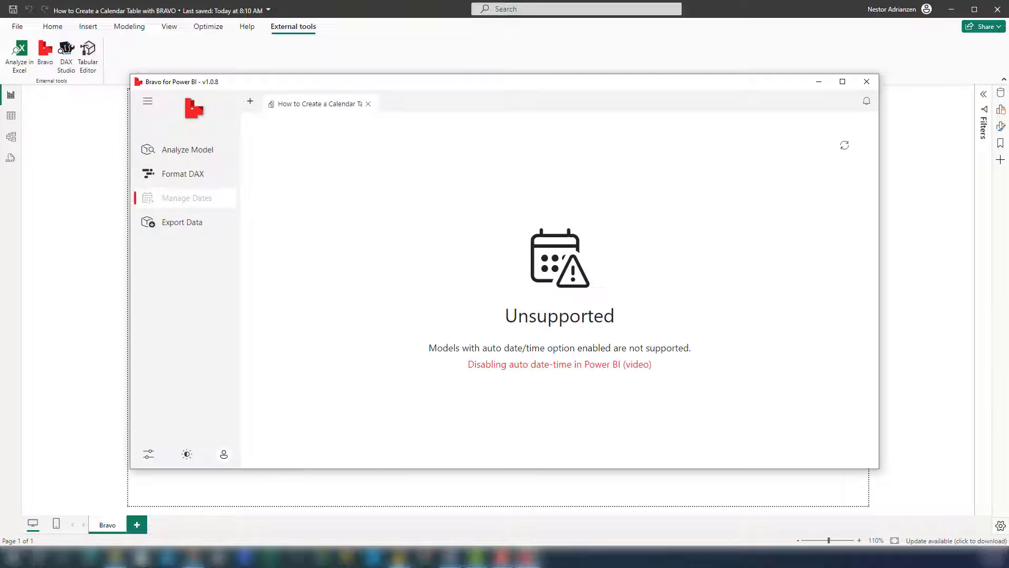
{"action": "left_click", "coordinate": [867, 82]}
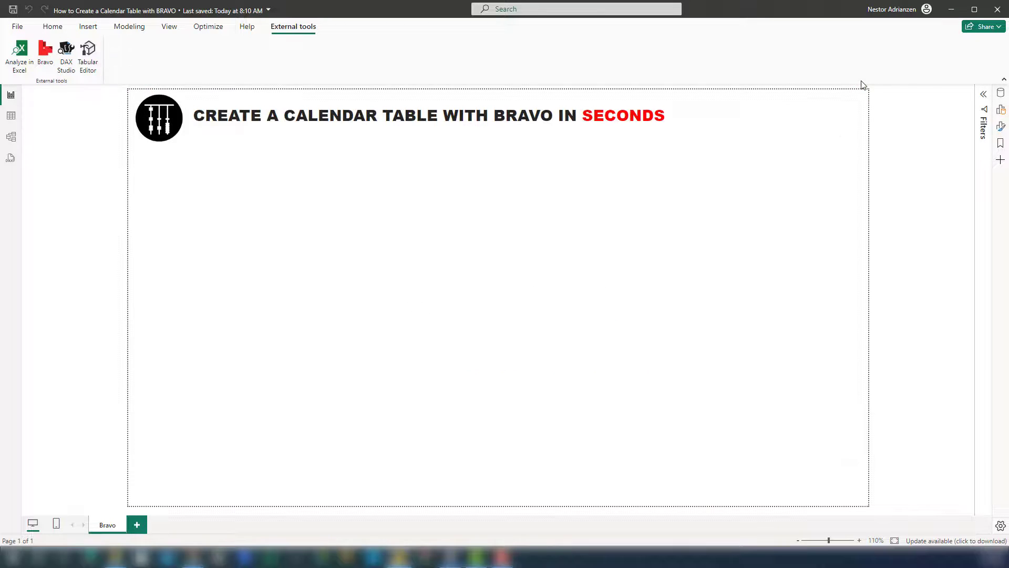
{"action": "left_click", "coordinate": [55, 53]}
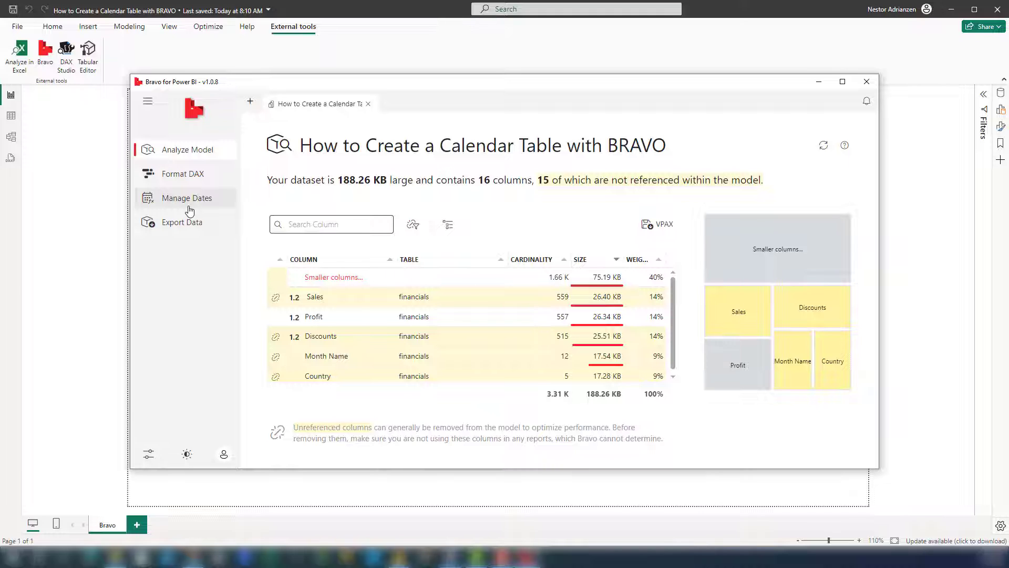
{"action": "left_click", "coordinate": [189, 209]}
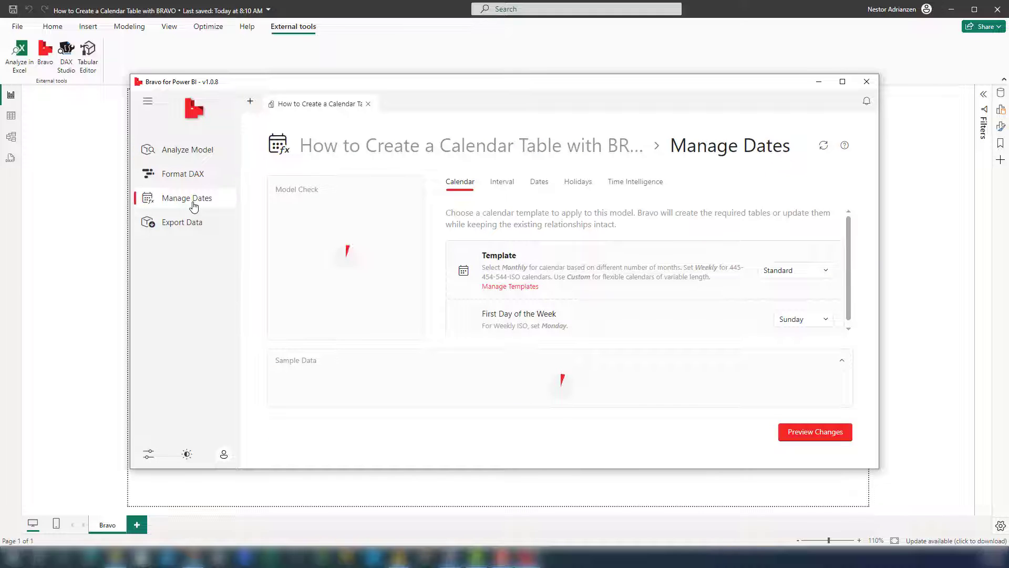
{"action": "left_click_drag", "start_coordinate": [525, 91], "coordinate": [449, 77]}
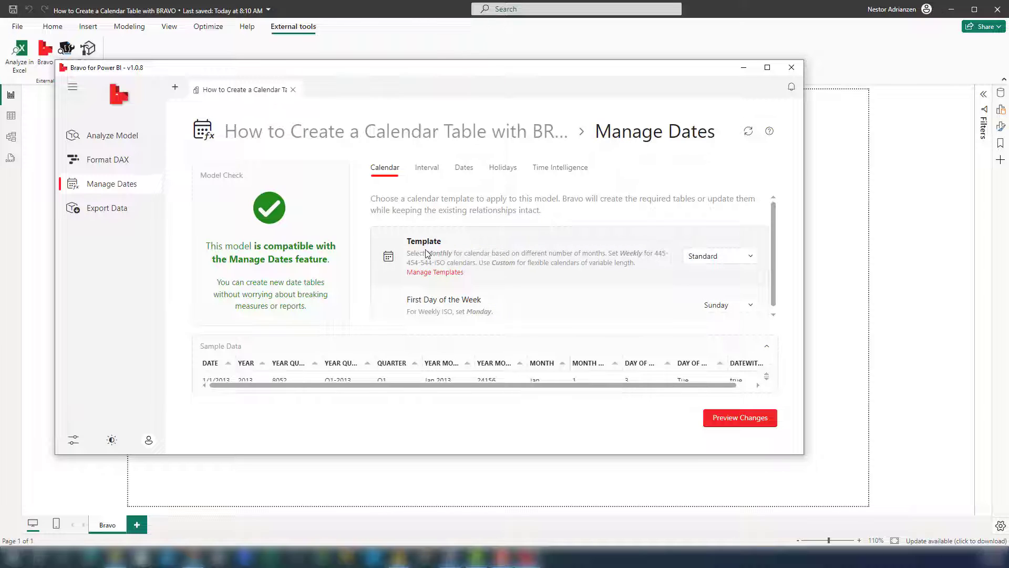
Step: Preview and apply the Standard calendar template to the model, and close Bravo
{"action": "left_click", "coordinate": [726, 258]}
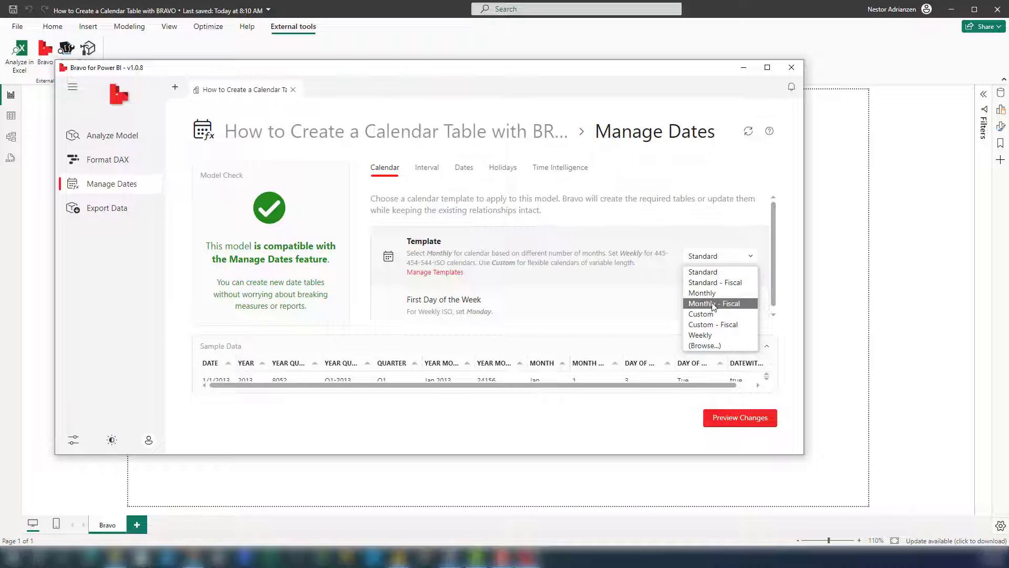
{"action": "left_click", "coordinate": [745, 239]}
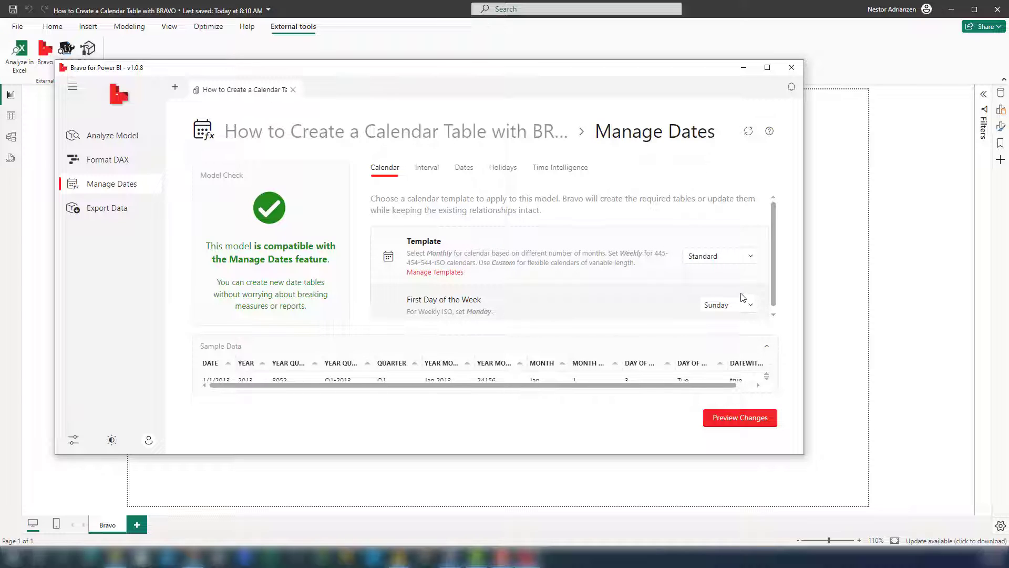
{"action": "scroll", "coordinate": [730, 300], "scroll_direction": "down", "scroll_amount": 1}
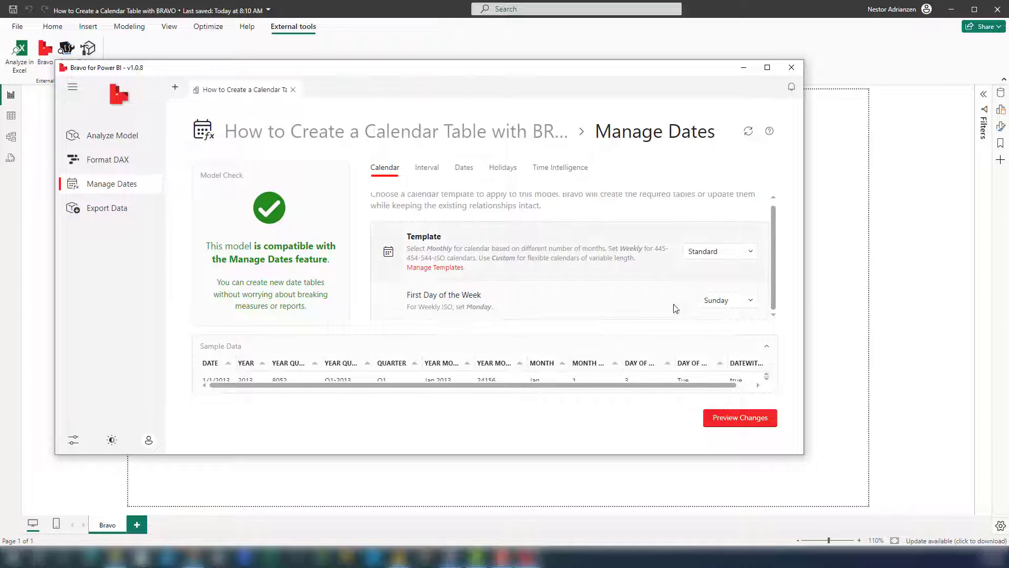
{"action": "left_click", "coordinate": [731, 419]}
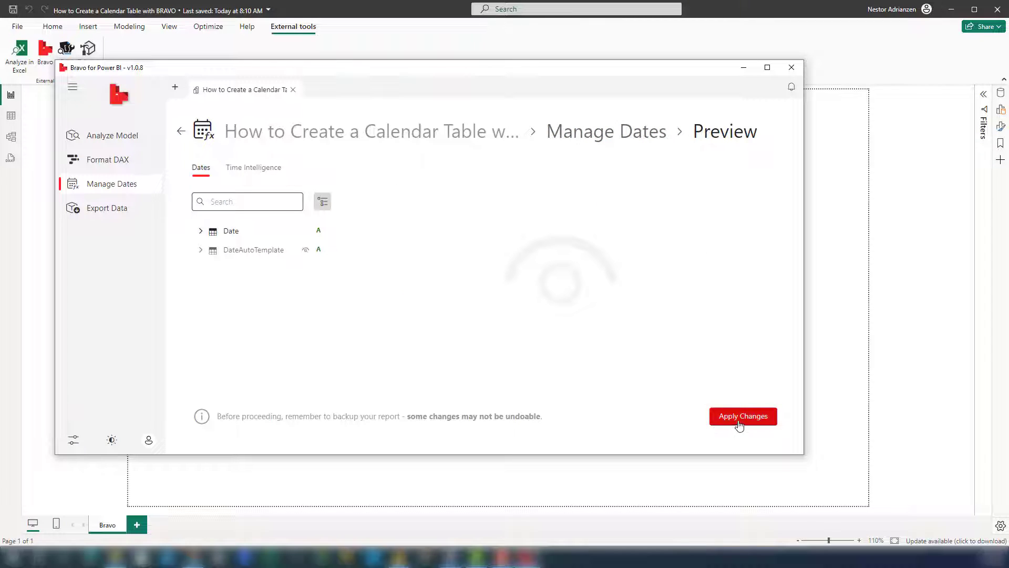
{"action": "left_click", "coordinate": [739, 425]}
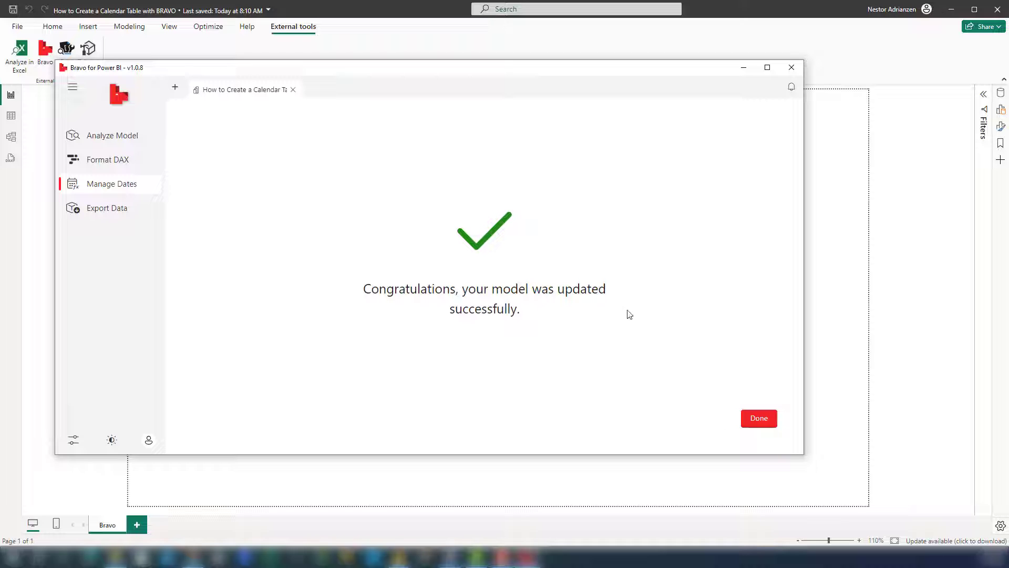
{"action": "left_click", "coordinate": [755, 424]}
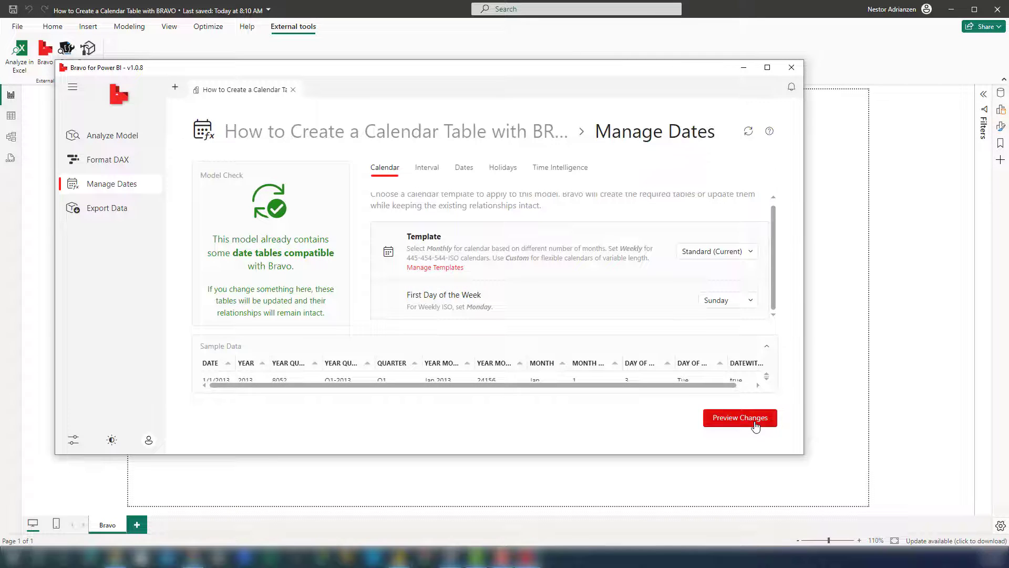
{"action": "left_click", "coordinate": [791, 67]}
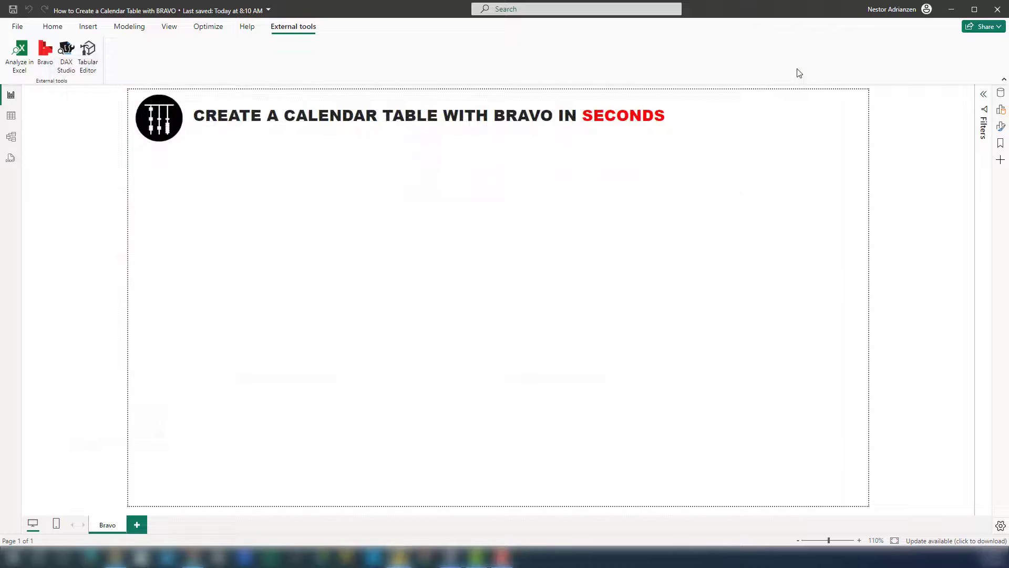
Step: Expand the Date table's fields in the report and show the table's rows in table view
{"action": "left_click", "coordinate": [1001, 93]}
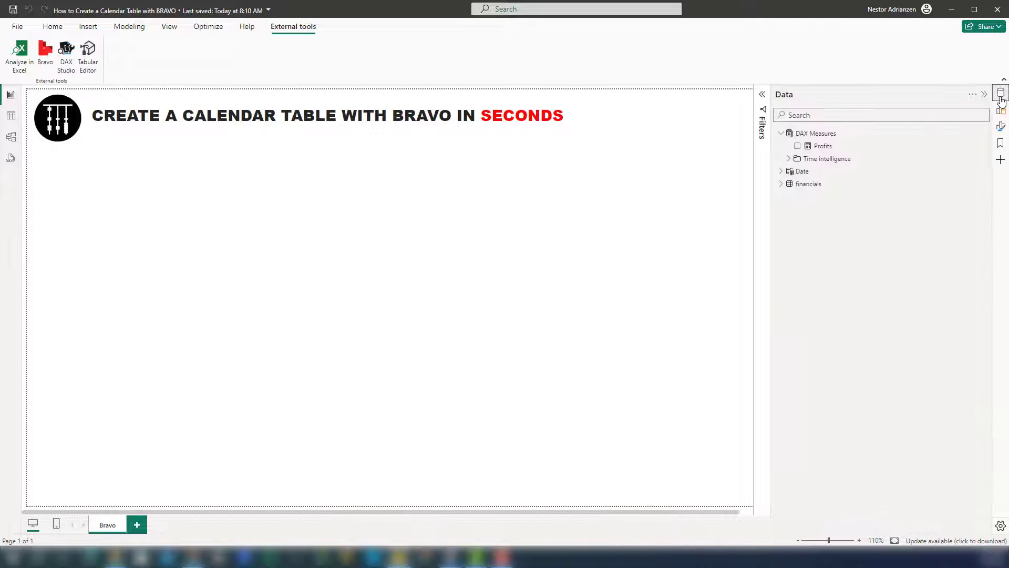
{"action": "left_click", "coordinate": [781, 171]}
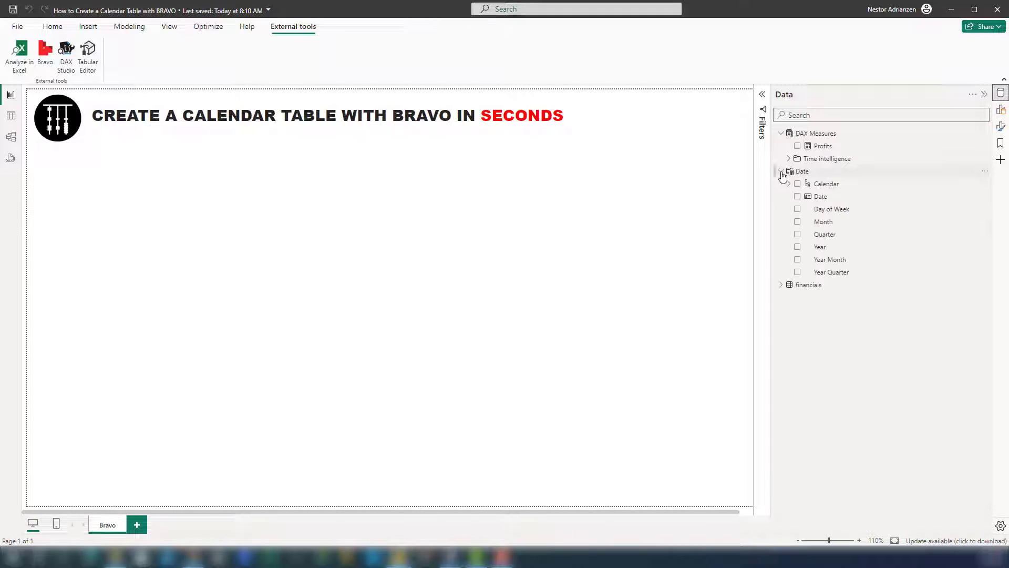
{"action": "left_click", "coordinate": [823, 173]}
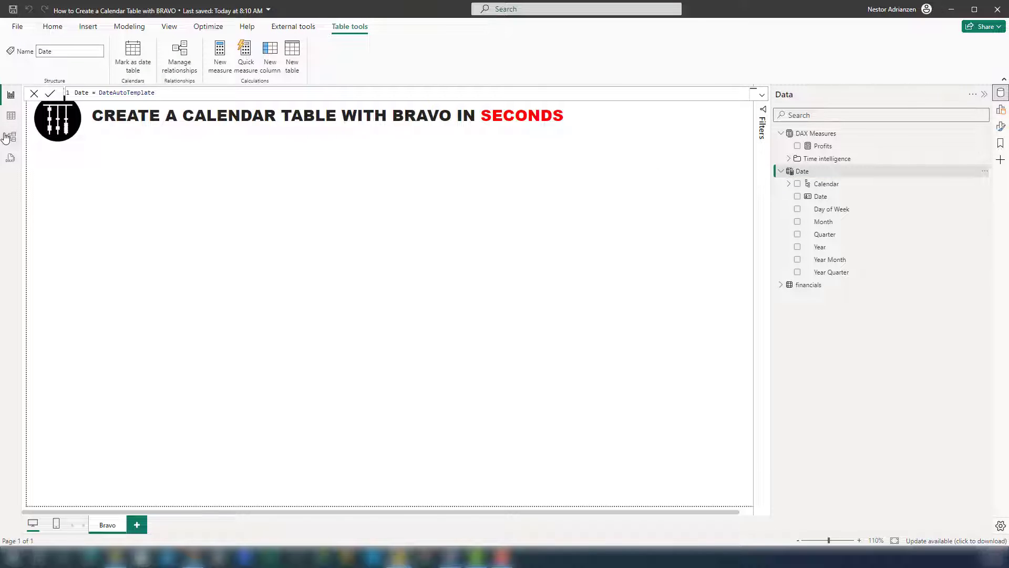
{"action": "left_click", "coordinate": [16, 118]}
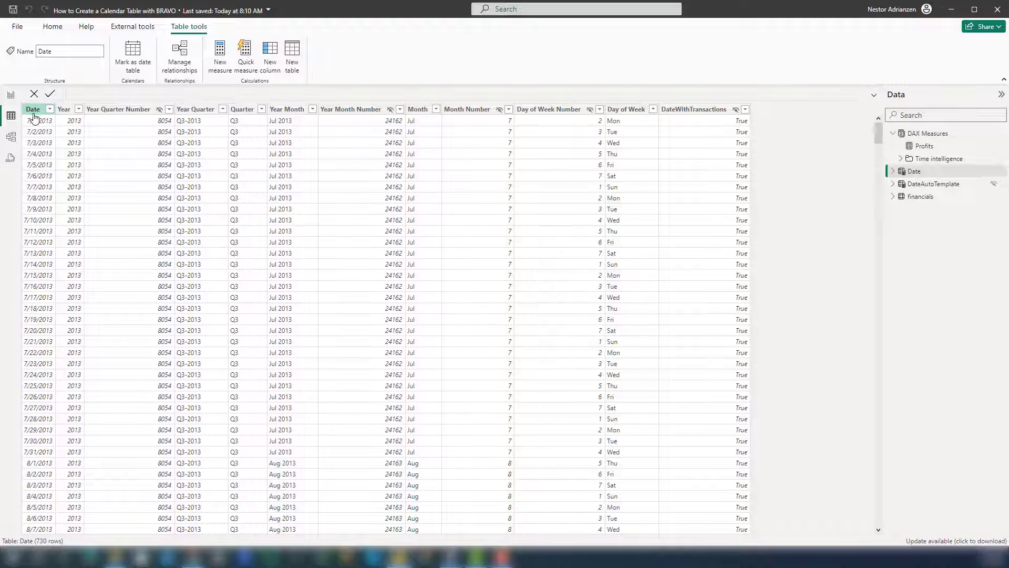
Step: Check the Year and Year Quarter Number columns and sort the Date table ascending by its Date column
{"action": "left_click", "coordinate": [64, 109]}
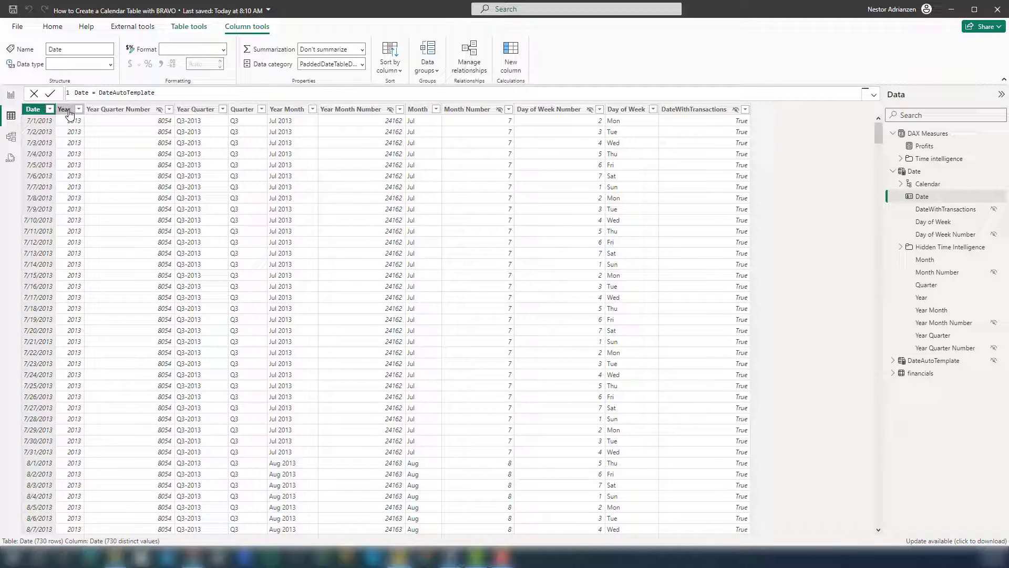
{"action": "left_click", "coordinate": [108, 112]}
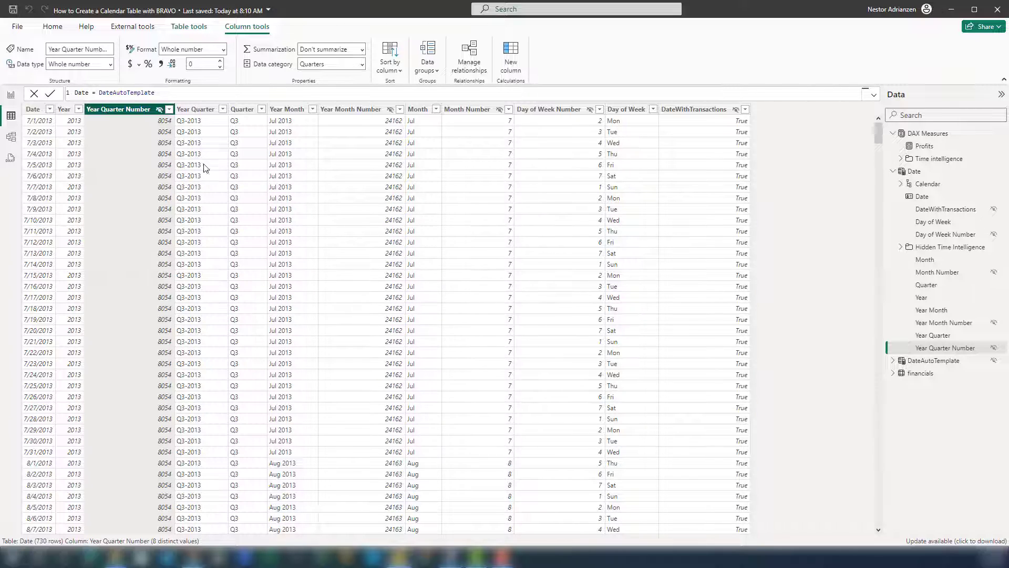
{"action": "left_click", "coordinate": [50, 110]}
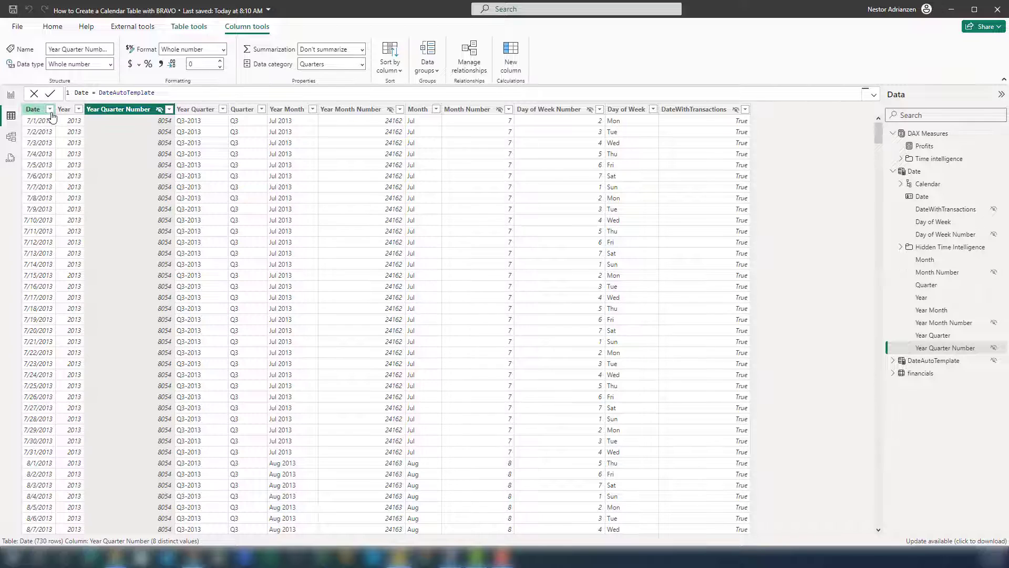
{"action": "left_click", "coordinate": [73, 121]}
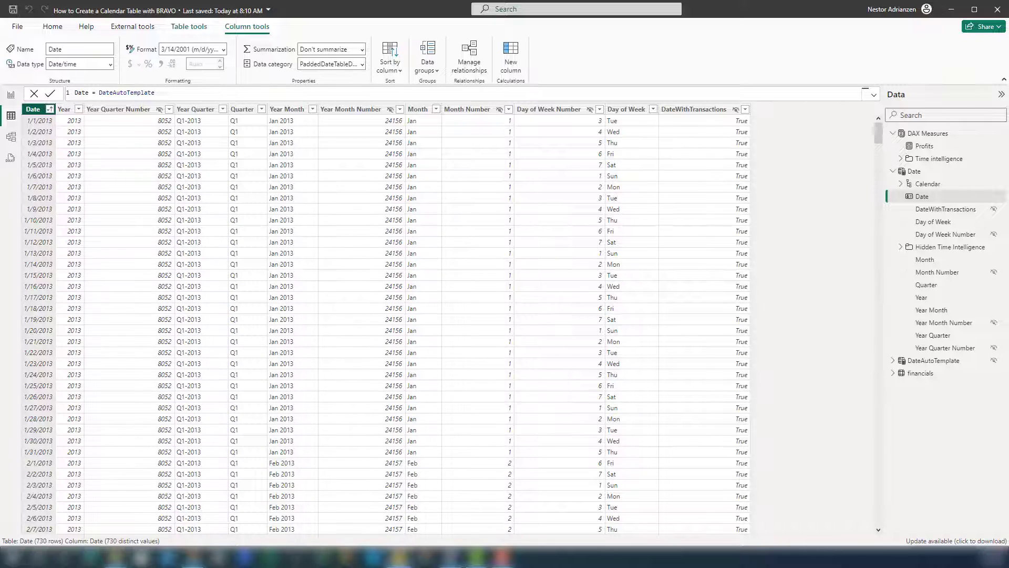
Step: Return to the report view and reopen Bravo's Manage Dates page
{"action": "left_click", "coordinate": [11, 96]}
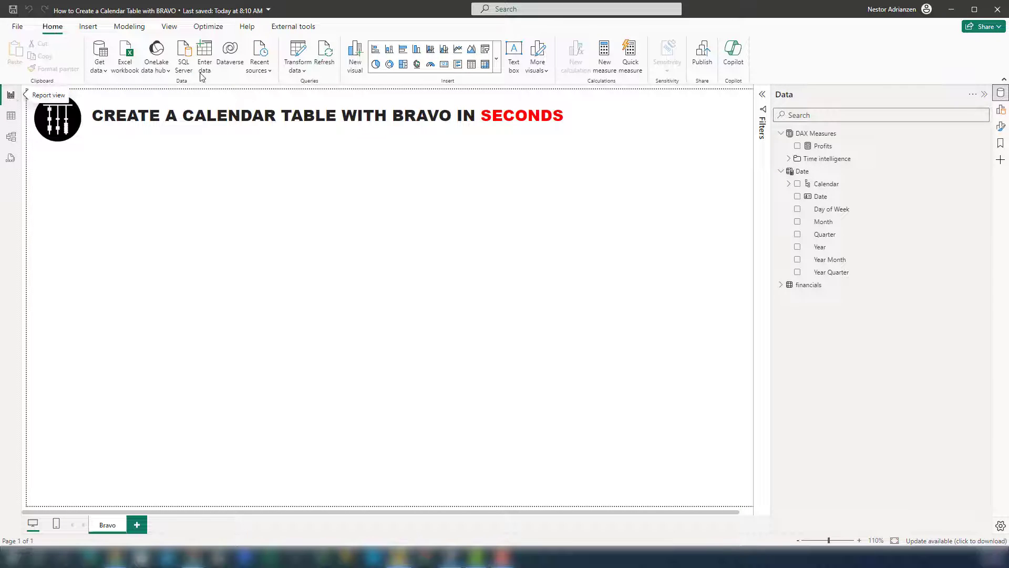
{"action": "left_click", "coordinate": [287, 29]}
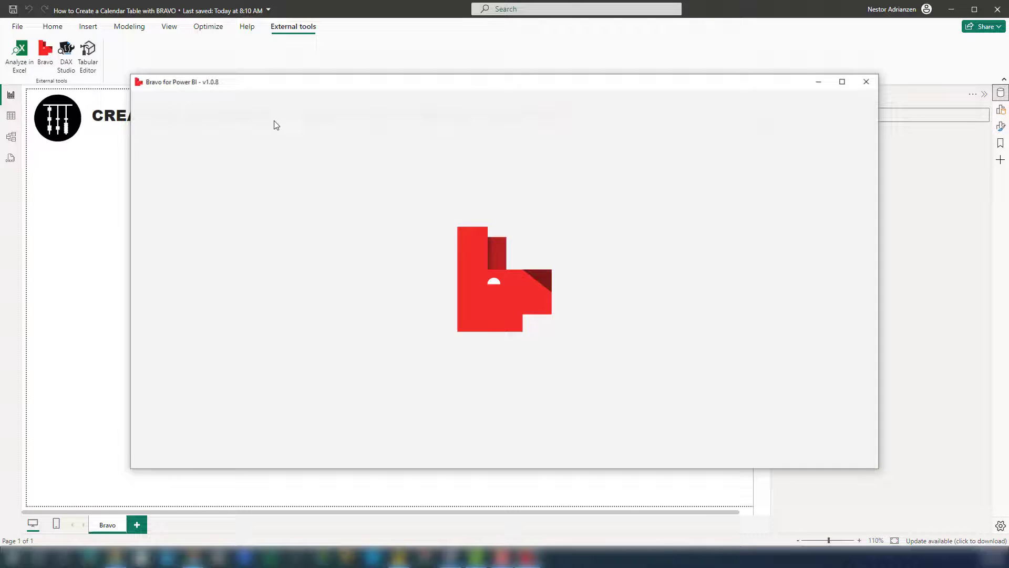
{"action": "left_click", "coordinate": [200, 205]}
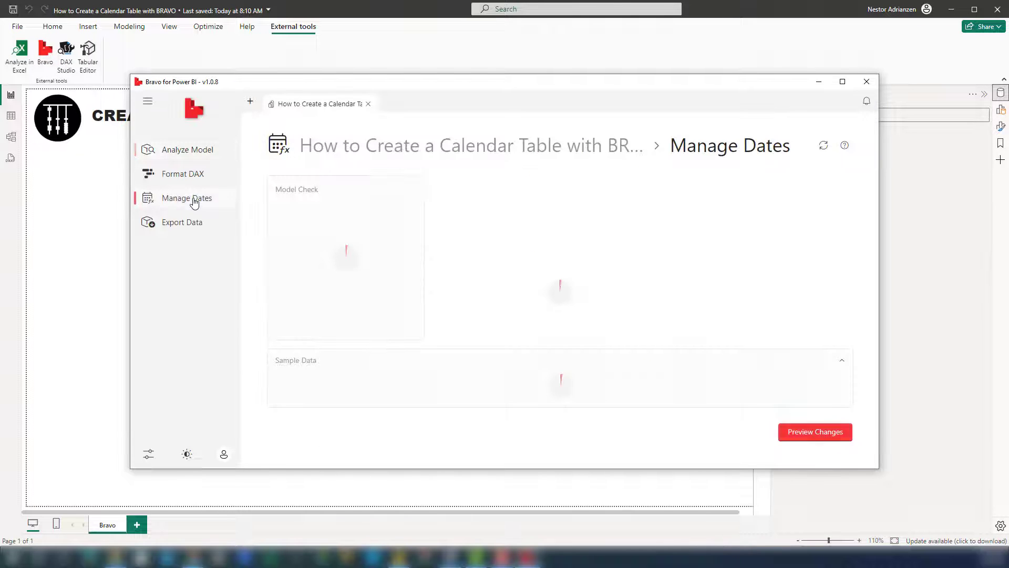
Step: Choose the Standard - Fiscal calendar template and set the first month of the year to July
{"action": "left_click", "coordinate": [808, 270]}
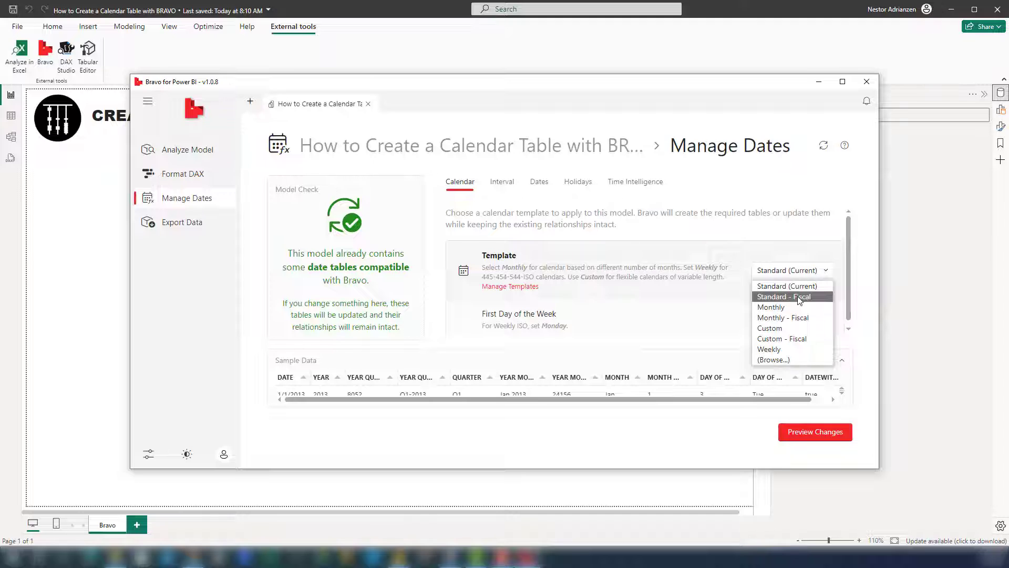
{"action": "left_click", "coordinate": [799, 298]}
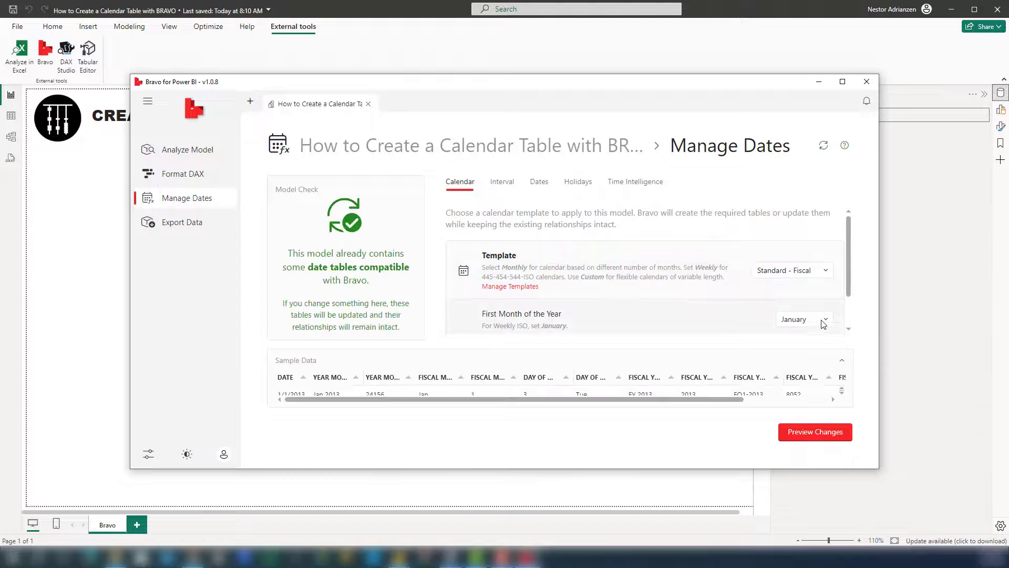
{"action": "left_click", "coordinate": [825, 324]}
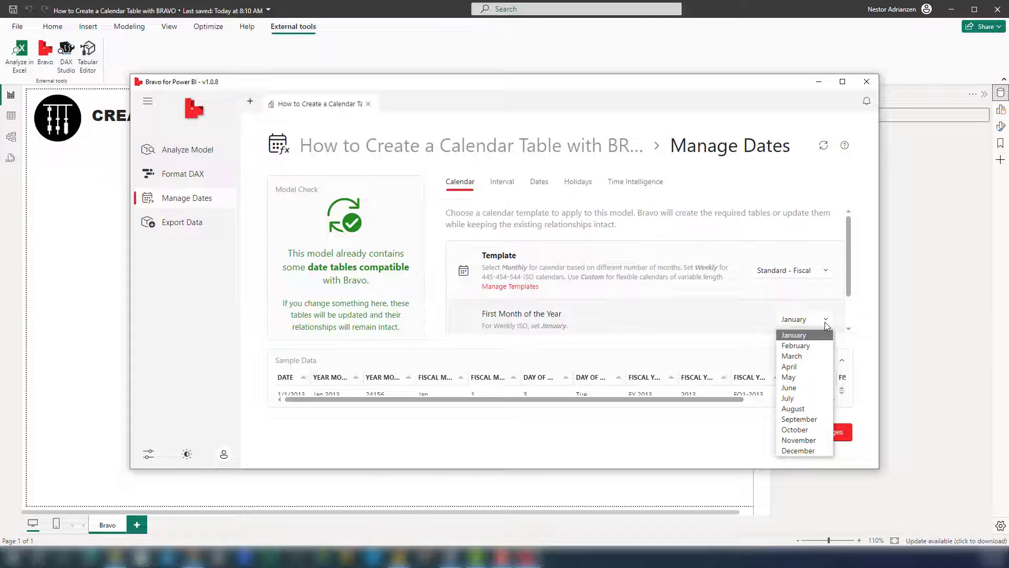
{"action": "left_click", "coordinate": [791, 398]}
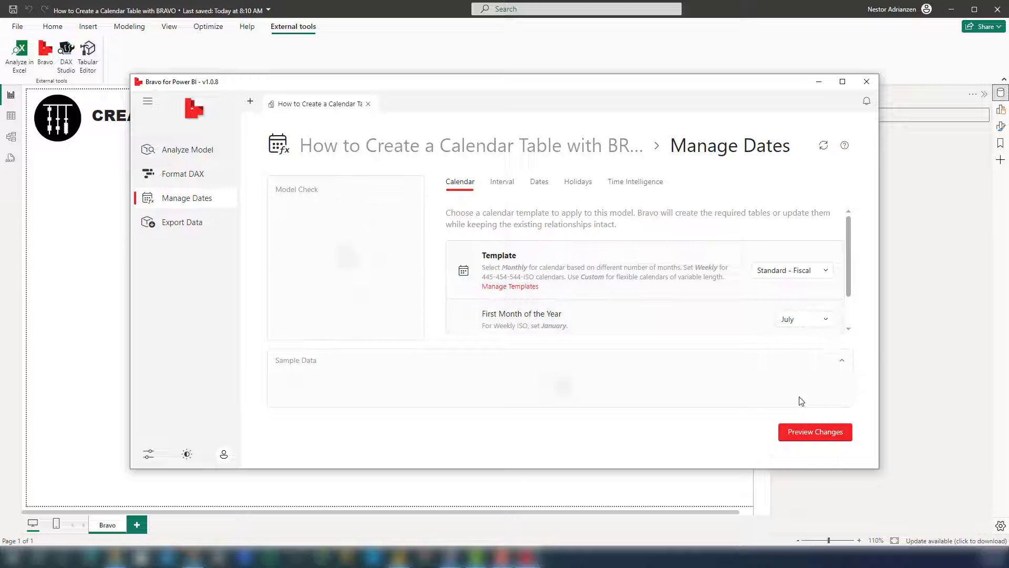
Step: Preview and apply the fiscal calendar changes to the model, and close Bravo
{"action": "left_click", "coordinate": [804, 439]}
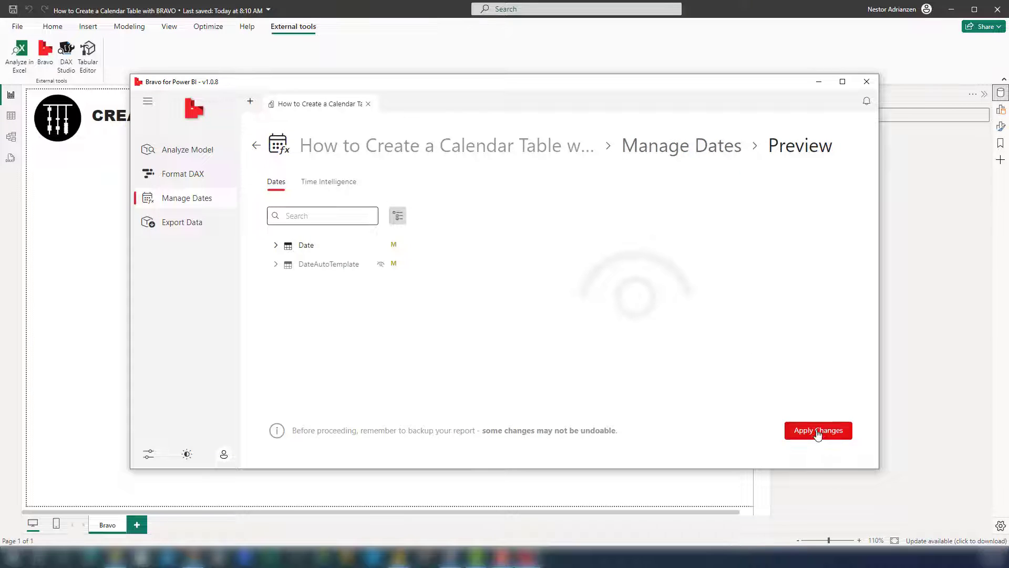
{"action": "left_click", "coordinate": [818, 433]}
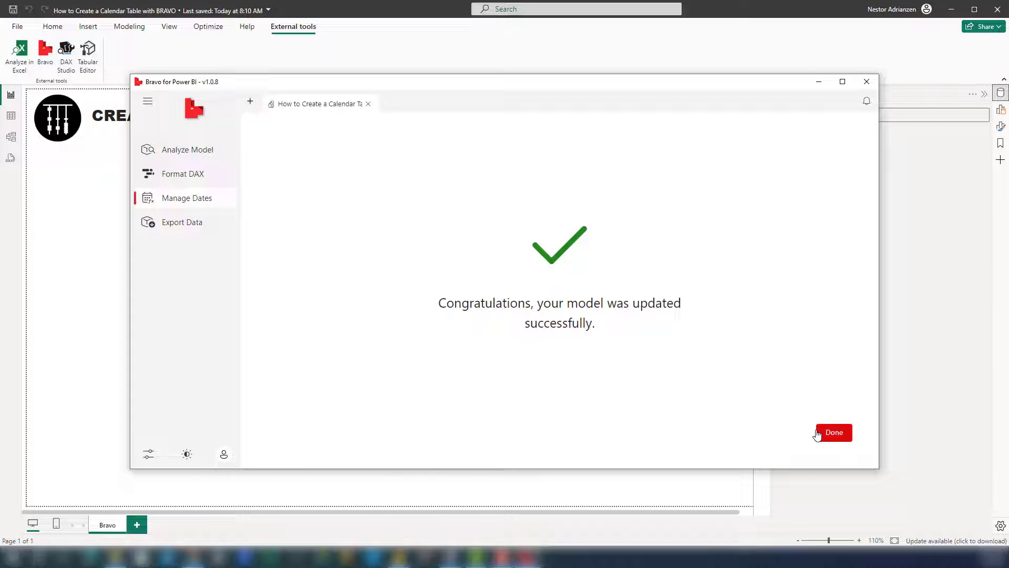
{"action": "left_click", "coordinate": [818, 434]}
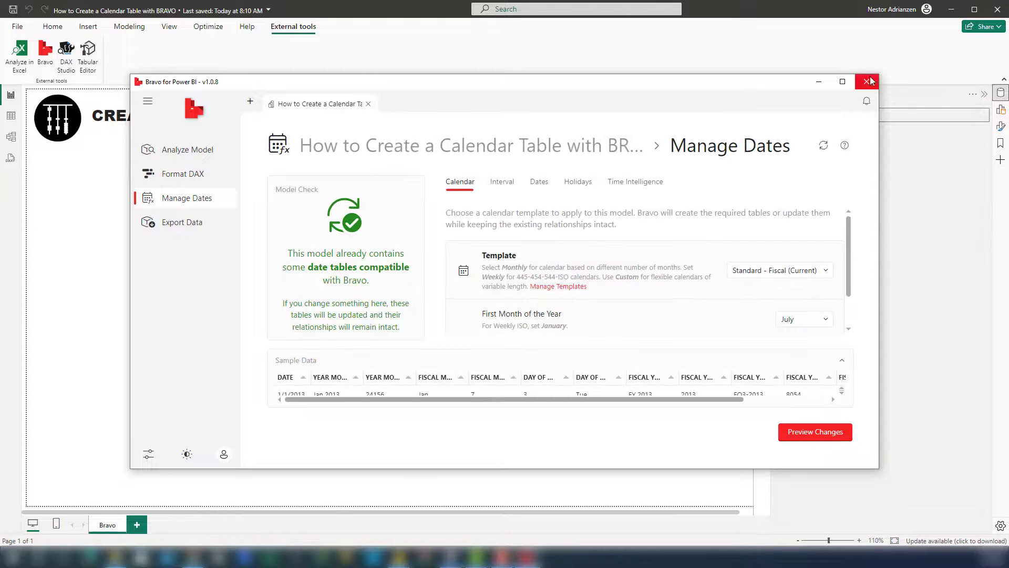
{"action": "left_click", "coordinate": [868, 82]}
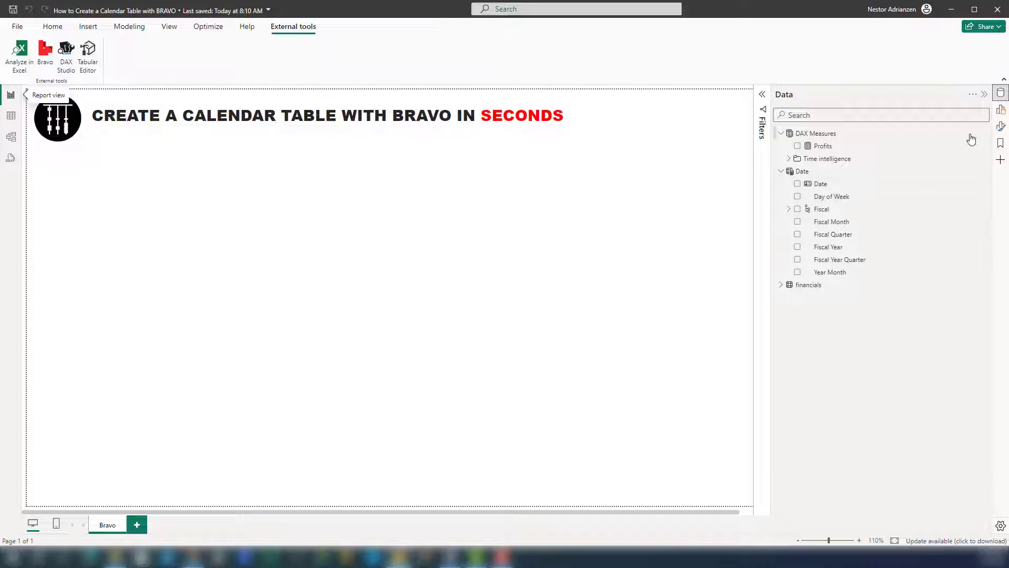
Step: Show the Date table's rows in table view and examine the Fiscal Year Quarter column through the last date
{"action": "left_click", "coordinate": [10, 116]}
{"action": "left_click", "coordinate": [627, 178]}
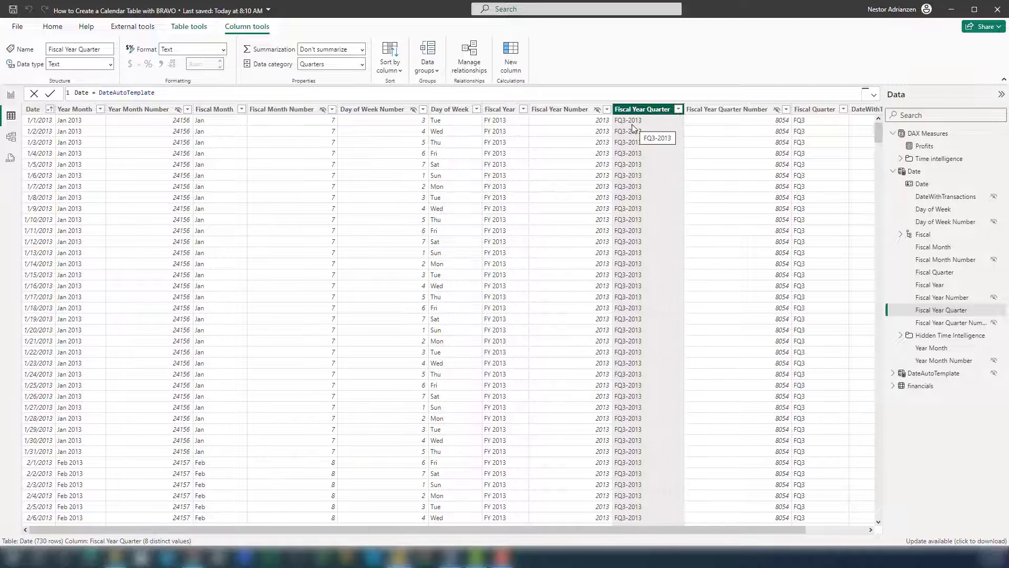
{"action": "scroll", "coordinate": [639, 222], "scroll_direction": "down", "scroll_amount": 20}
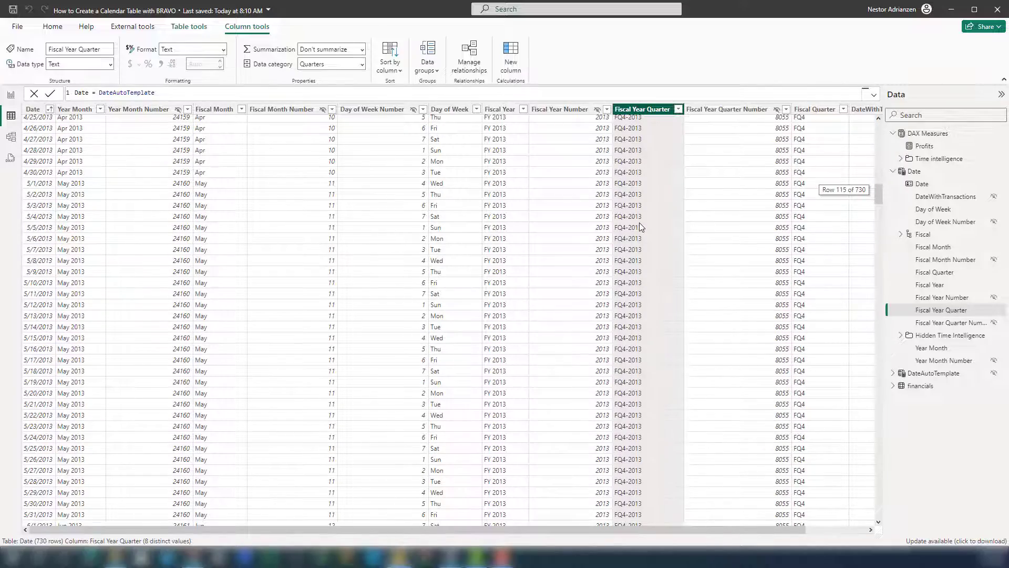
{"action": "scroll", "coordinate": [641, 225], "scroll_direction": "down", "scroll_amount": 20}
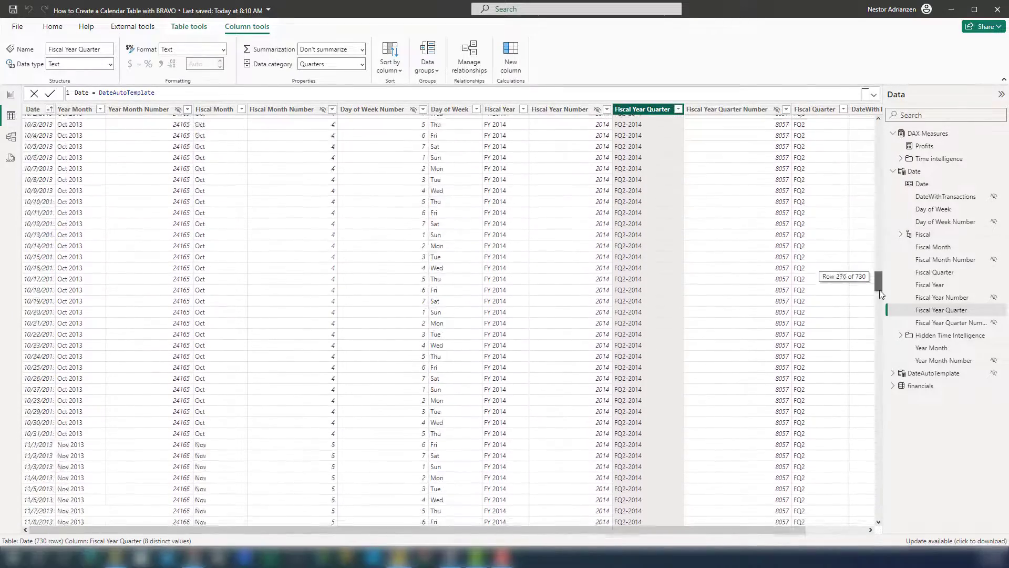
{"action": "left_click_drag", "start_coordinate": [862, 435], "coordinate": [854, 515]}
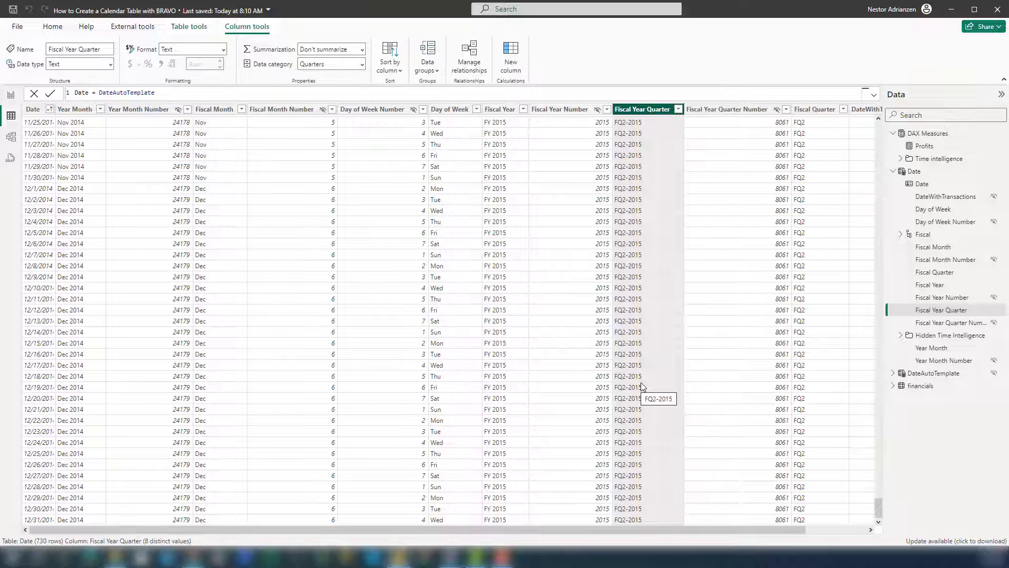
Step: Return to the report view, reopen Bravo's Manage Dates page and choose the Standard calendar template
{"action": "left_click", "coordinate": [11, 95]}
{"action": "left_click", "coordinate": [48, 55]}
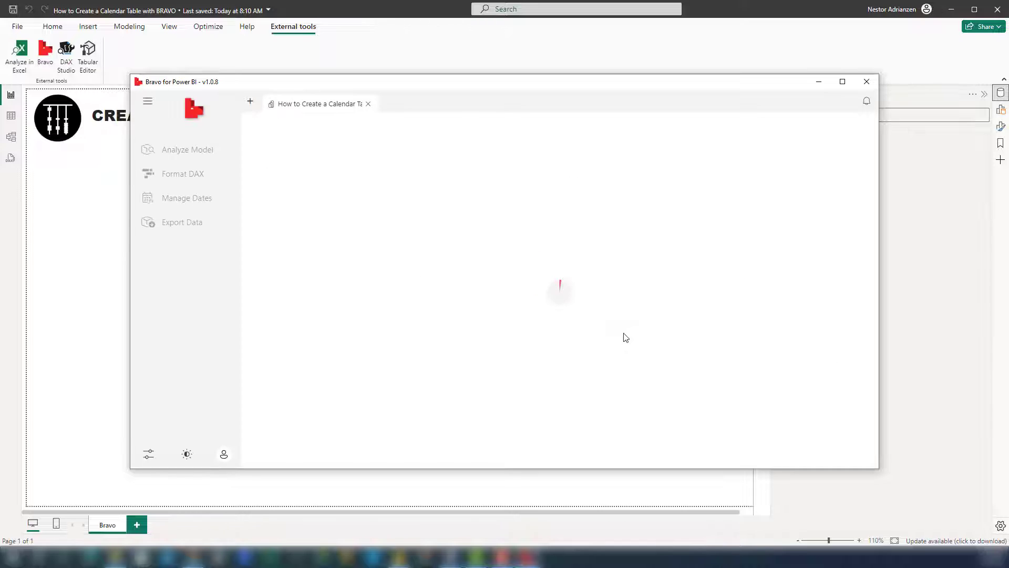
{"action": "left_click", "coordinate": [217, 203]}
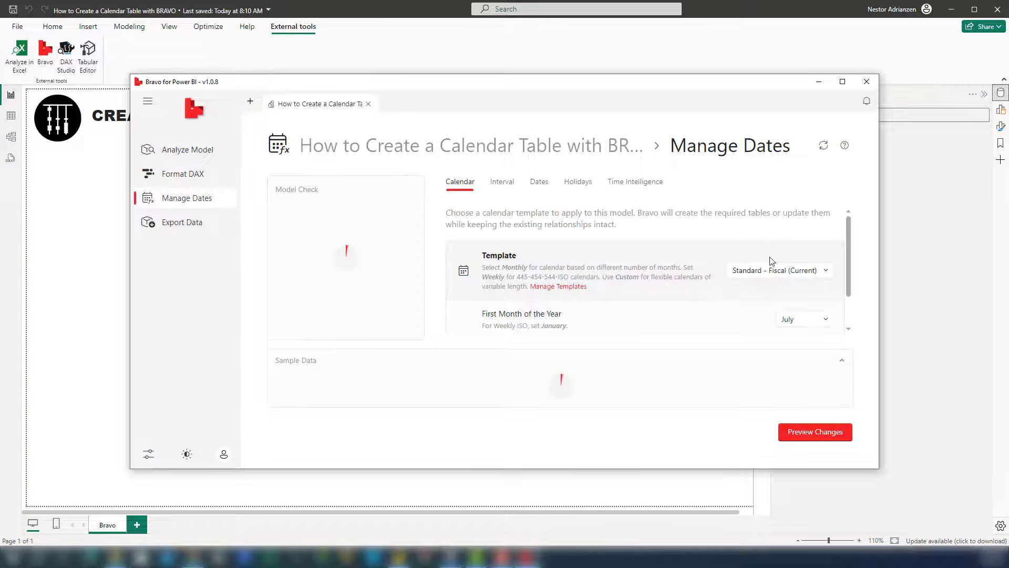
{"action": "left_click", "coordinate": [810, 271]}
{"action": "left_click", "coordinate": [778, 297]}
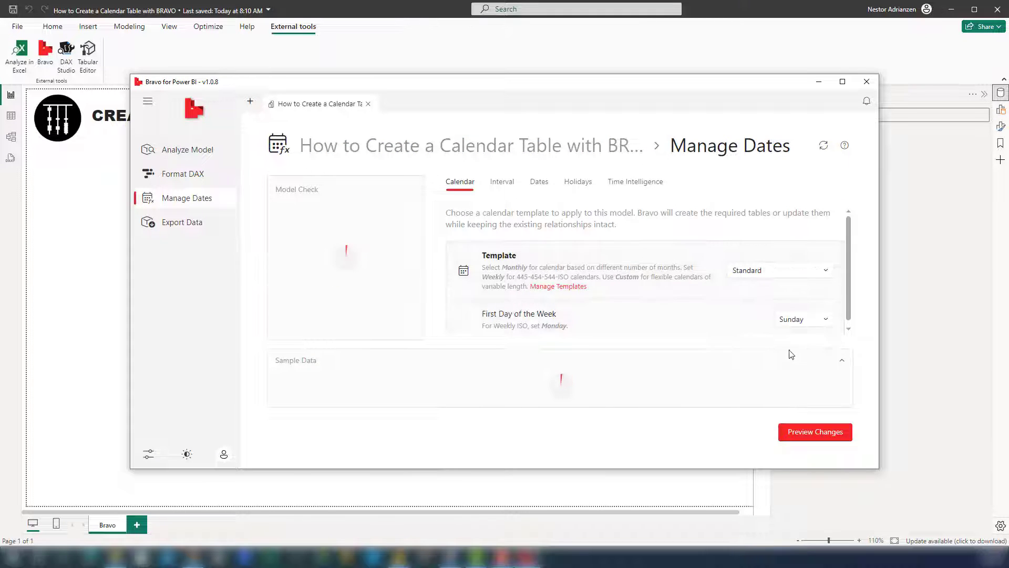
Step: Review the date interval and automatic scan settings, and the regional formats available for the dates table
{"action": "left_click", "coordinate": [510, 189]}
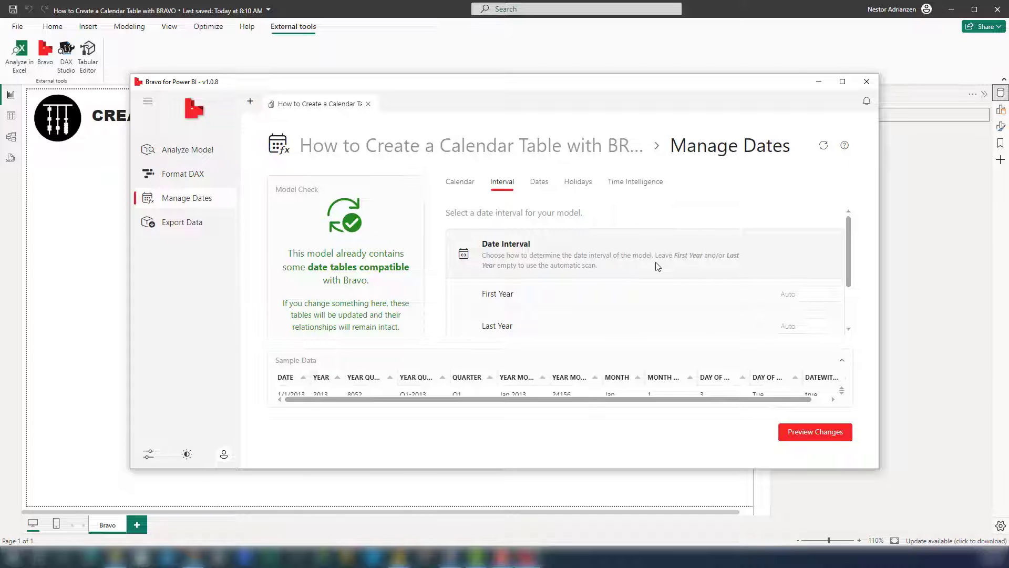
{"action": "scroll", "coordinate": [631, 264], "scroll_direction": "down", "scroll_amount": 2}
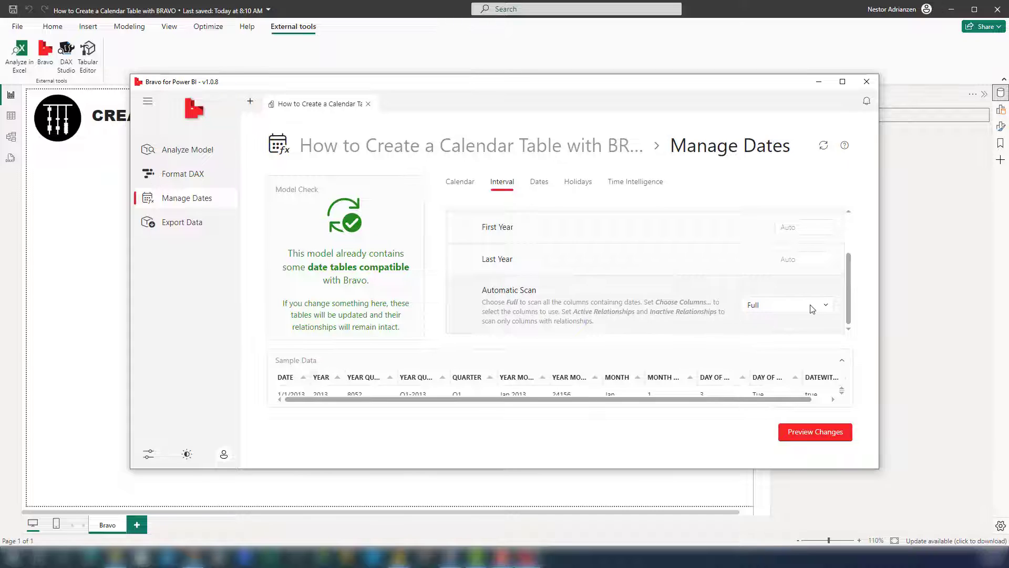
{"action": "left_click", "coordinate": [541, 188]}
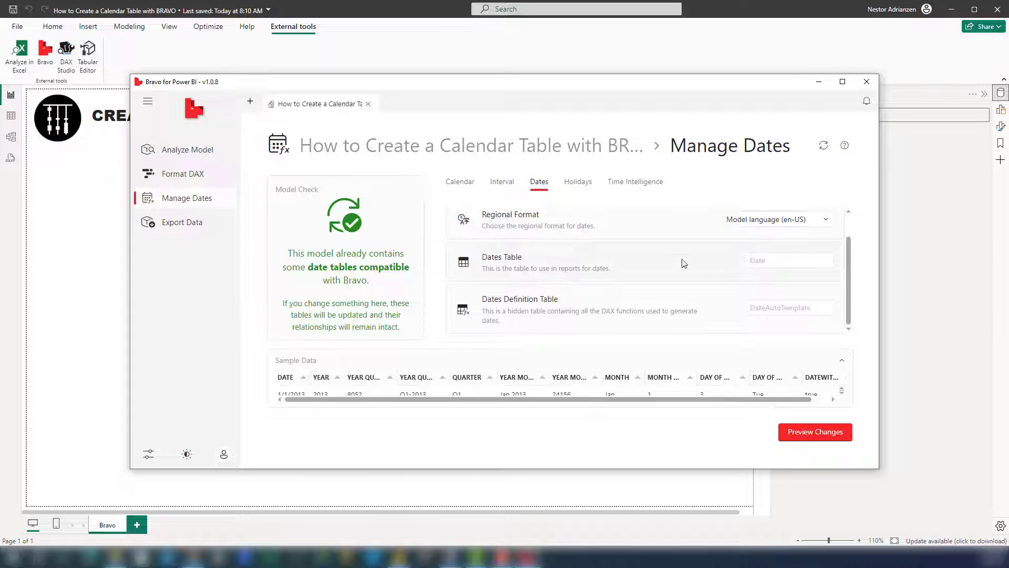
{"action": "left_click", "coordinate": [823, 223]}
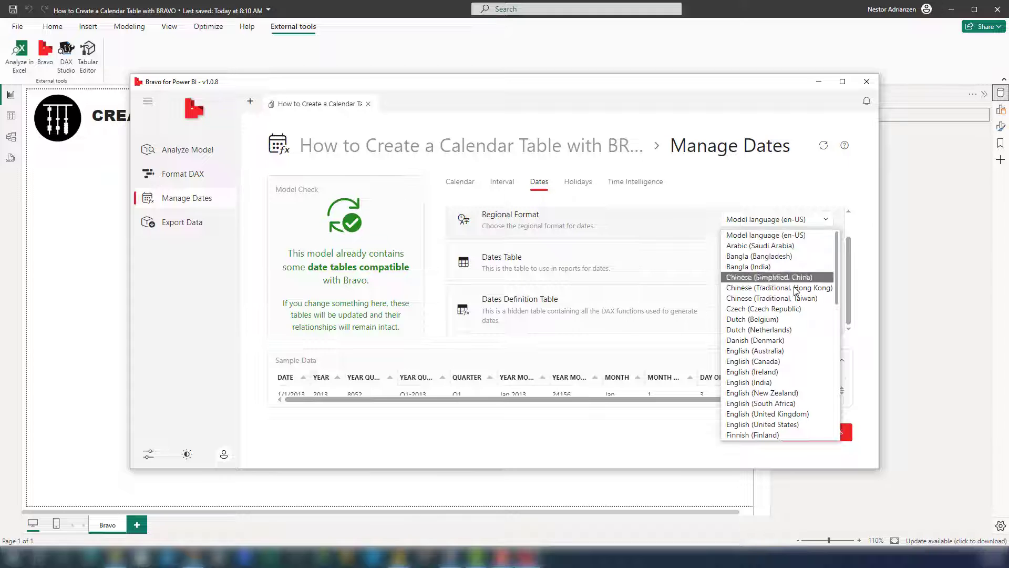
{"action": "scroll", "coordinate": [774, 328], "scroll_direction": "down", "scroll_amount": 10}
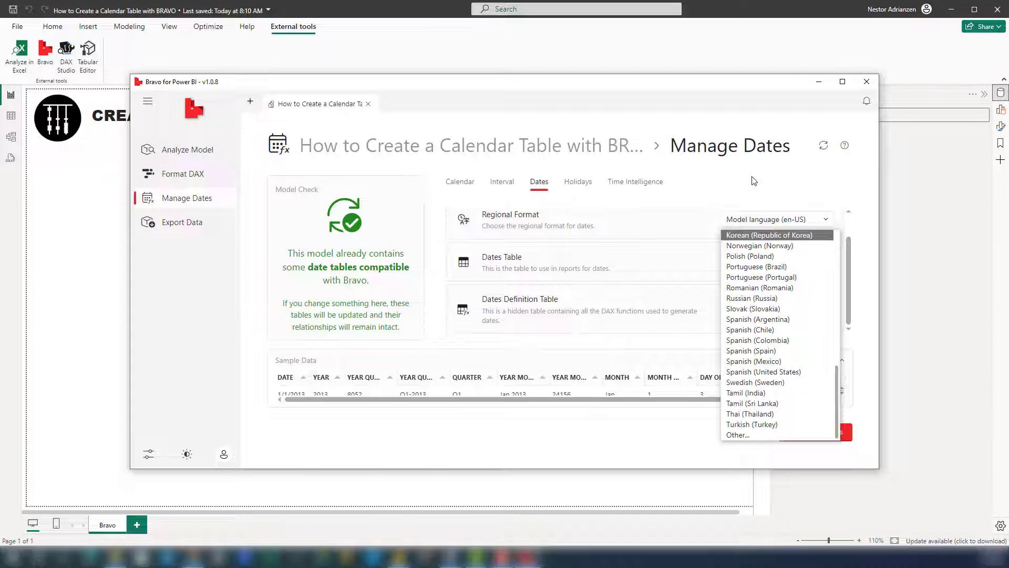
Step: Enable adding a holidays table to the model and review its country and table name settings
{"action": "left_click", "coordinate": [584, 187]}
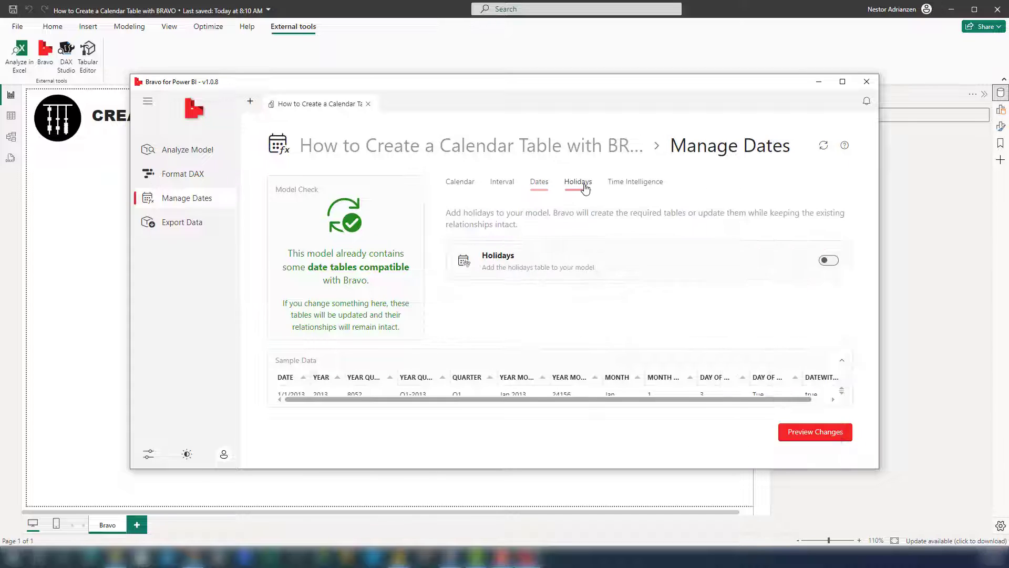
{"action": "left_click", "coordinate": [828, 260]}
{"action": "scroll", "coordinate": [715, 268], "scroll_direction": "down", "scroll_amount": 2}
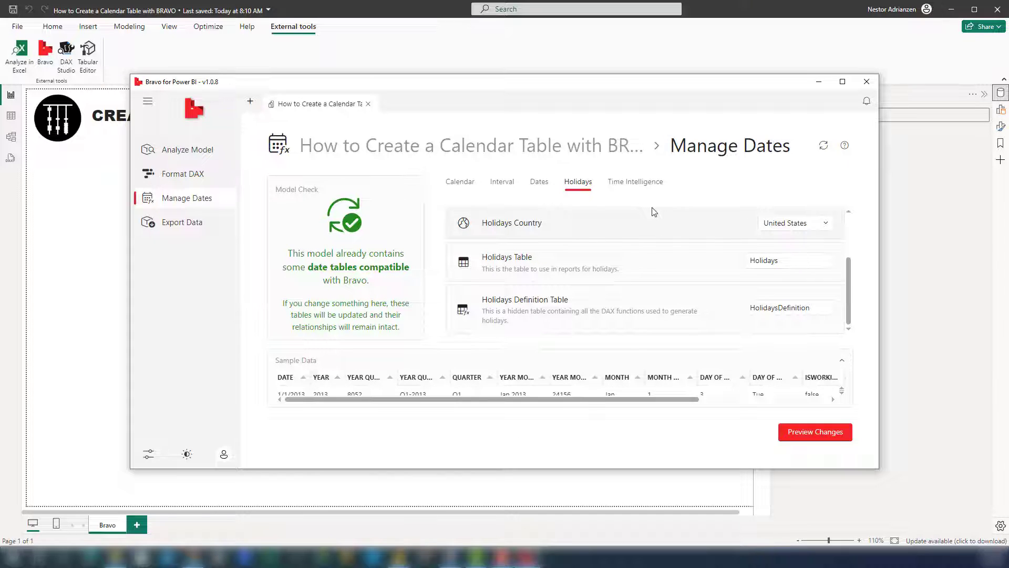
Step: Select only the Profits measure from DAX Measures as the target for the Time Intelligence functions
{"action": "left_click", "coordinate": [637, 185]}
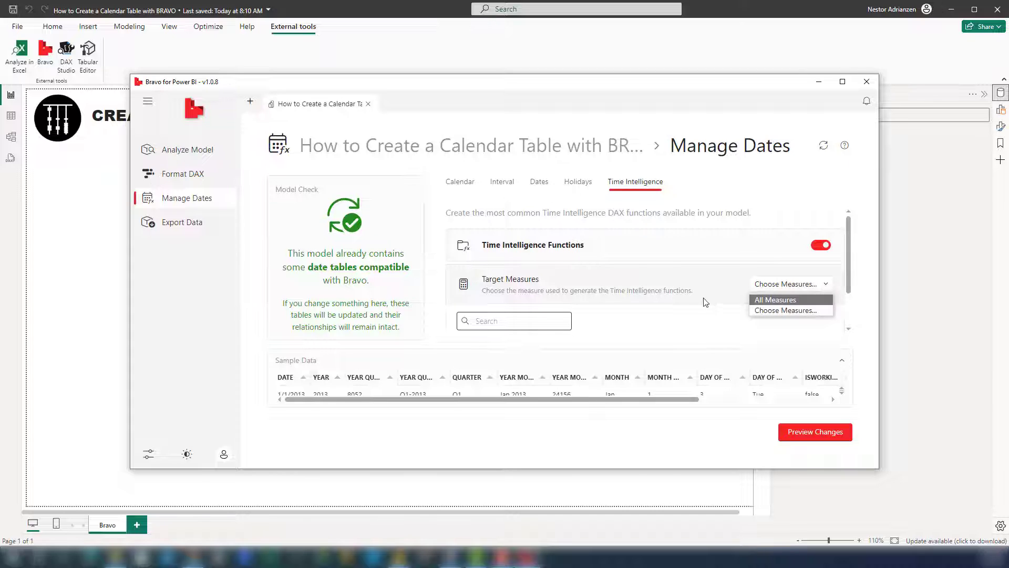
{"action": "left_click", "coordinate": [691, 316]}
{"action": "scroll", "coordinate": [689, 314], "scroll_direction": "down", "scroll_amount": 1}
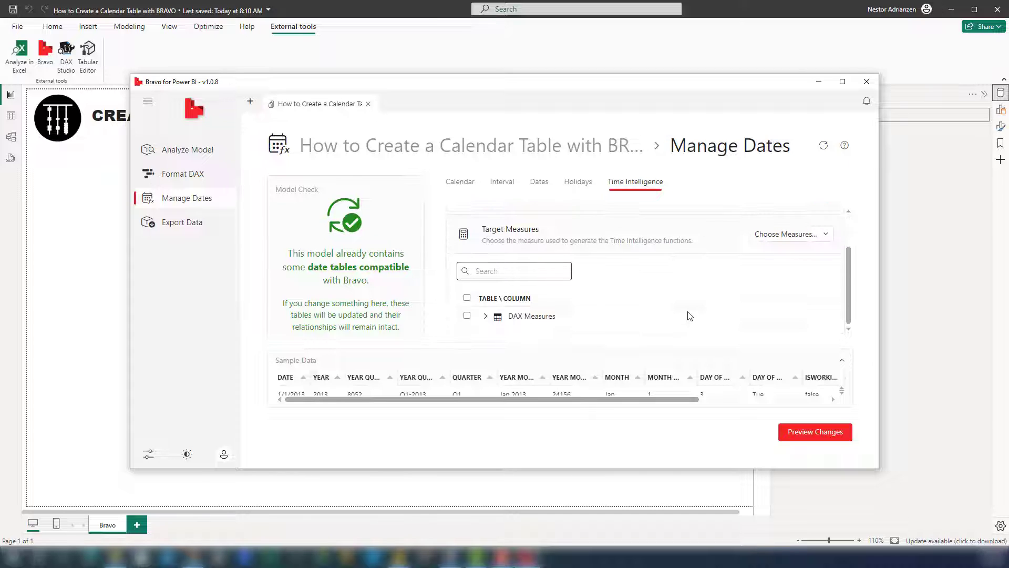
{"action": "left_click", "coordinate": [626, 316]}
{"action": "scroll", "coordinate": [665, 294], "scroll_direction": "down", "scroll_amount": 1}
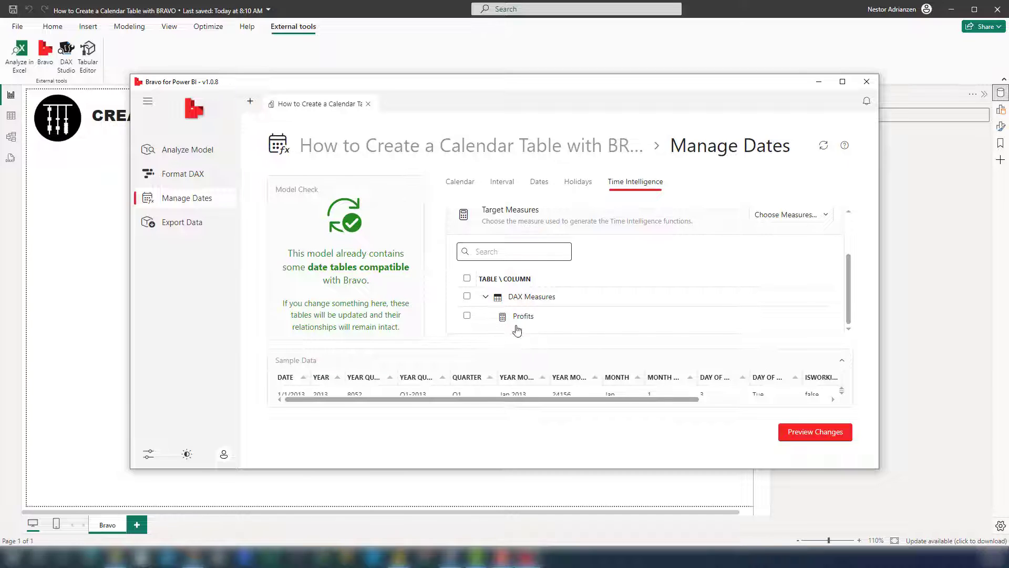
{"action": "left_click", "coordinate": [468, 316]}
Step: Preview and apply the calendar, holidays and time intelligence changes to the model, and close Bravo
{"action": "left_click", "coordinate": [797, 435]}
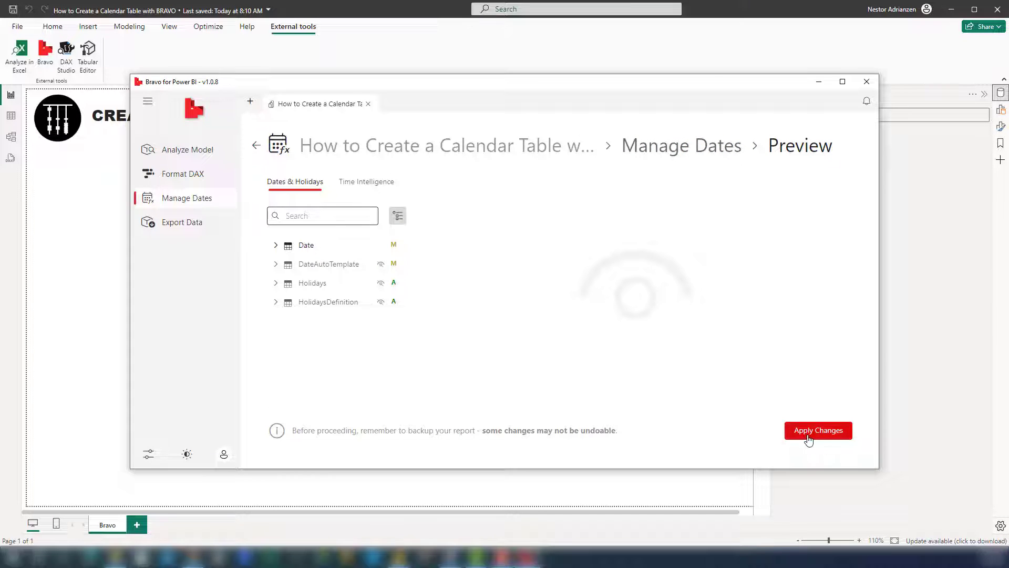
{"action": "left_click", "coordinate": [809, 437]}
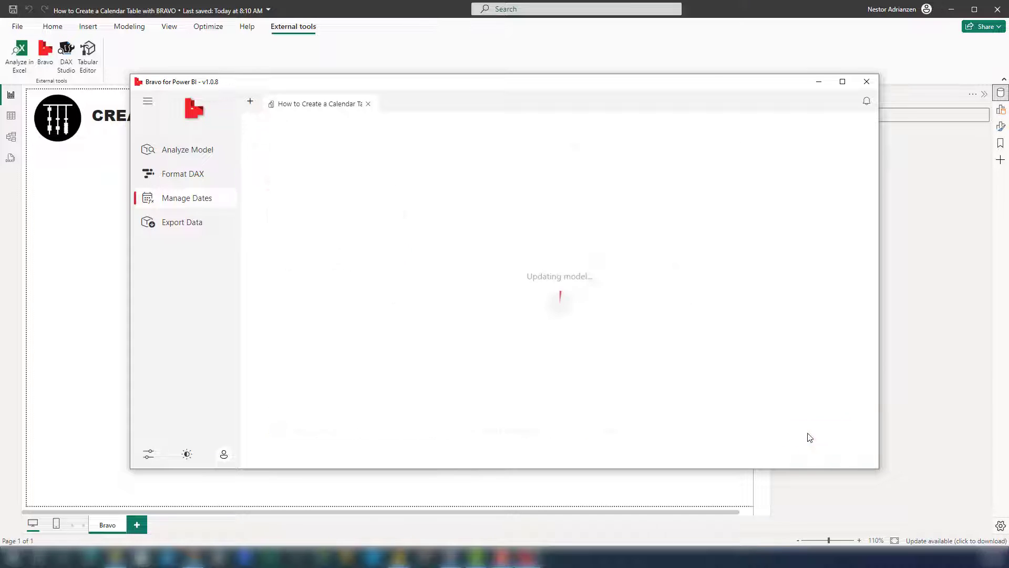
{"action": "left_click", "coordinate": [823, 438]}
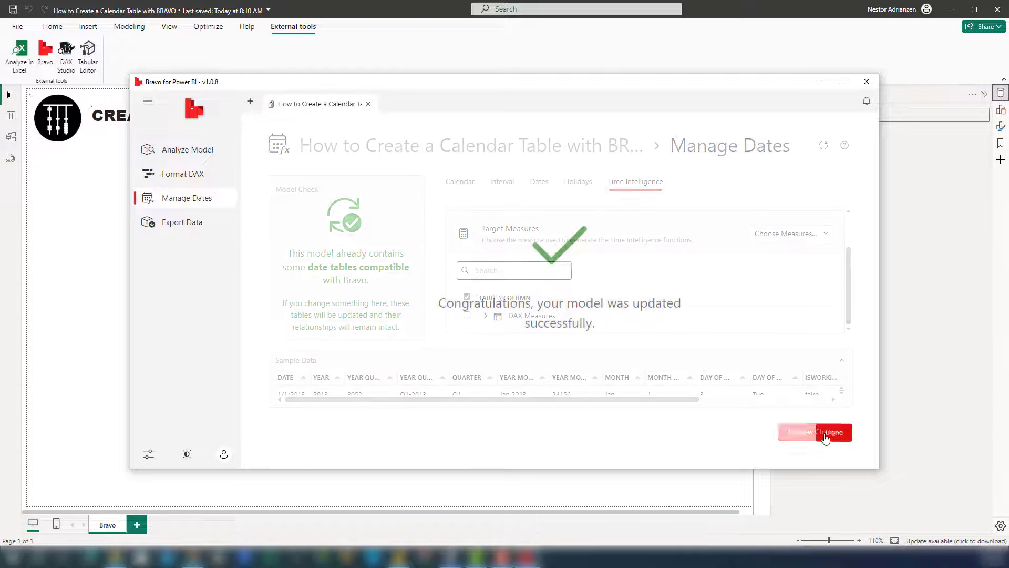
{"action": "left_click", "coordinate": [867, 82]}
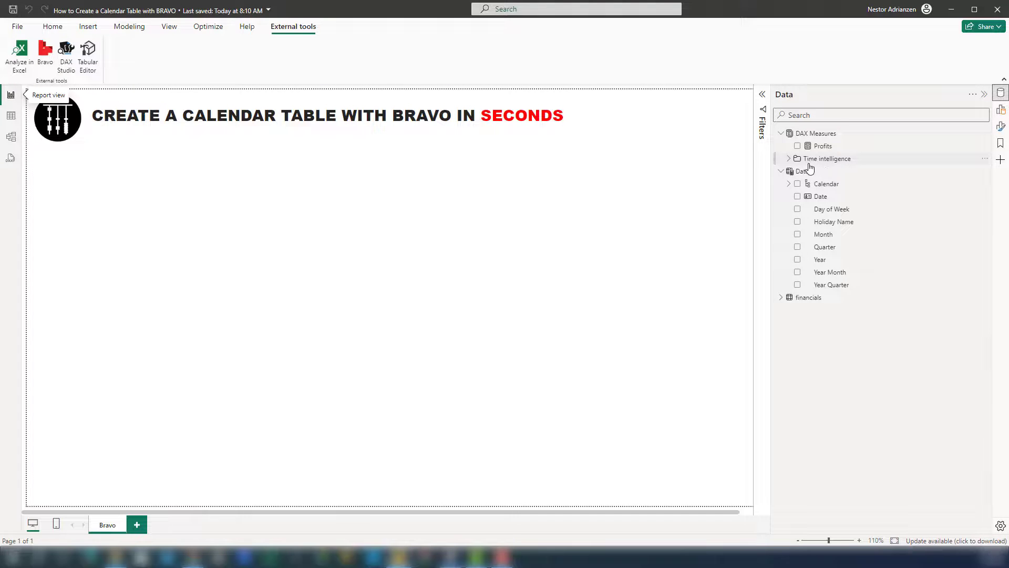
Step: Expand the Time intelligence folder and check the Profits measures under Growth
{"action": "left_click", "coordinate": [788, 159]}
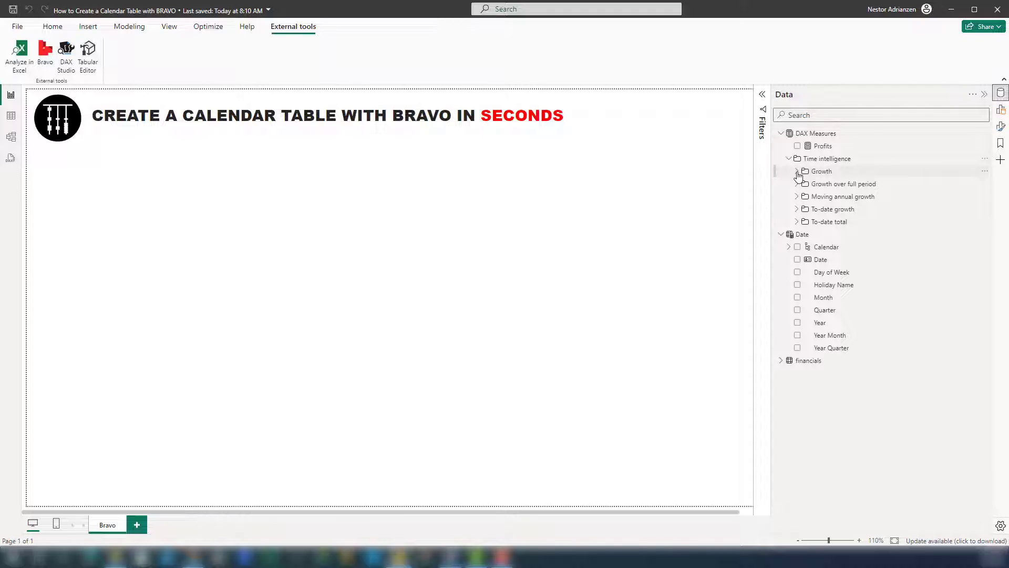
{"action": "left_click", "coordinate": [797, 172]}
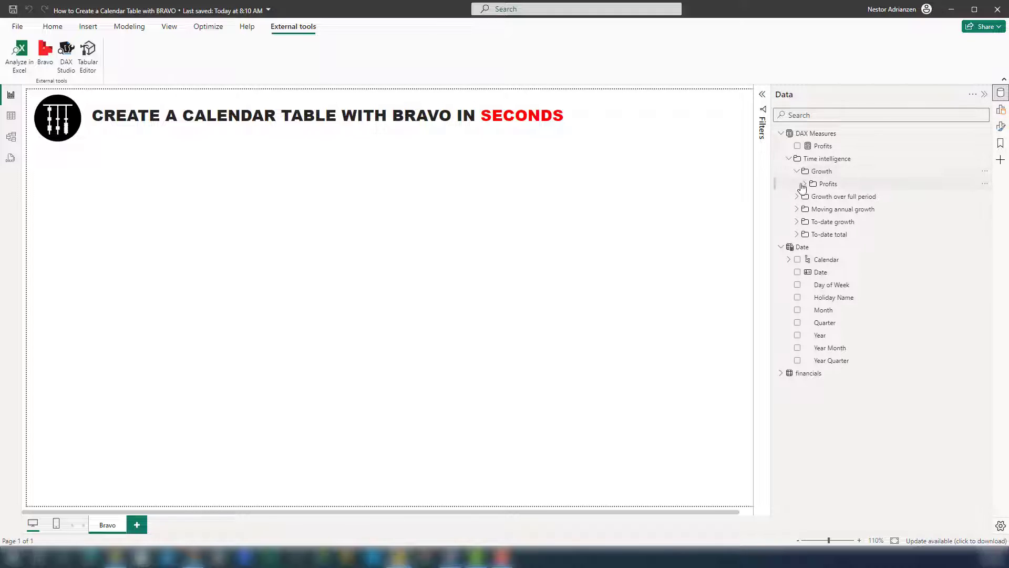
{"action": "left_click", "coordinate": [805, 184]}
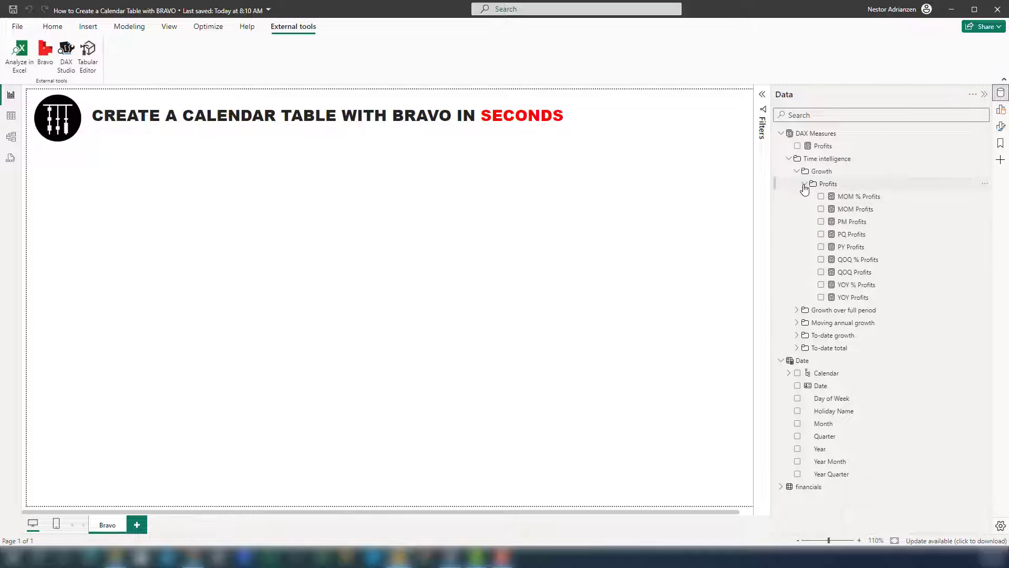
{"action": "left_click", "coordinate": [803, 184]}
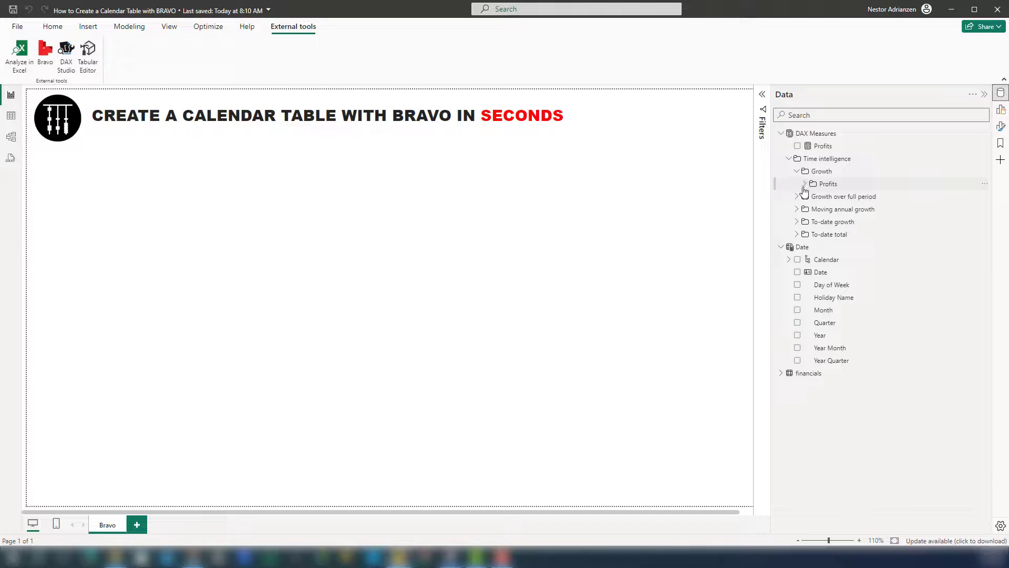
Step: Check the Profits measures under To-date total and collapse that folder
{"action": "left_click", "coordinate": [797, 235]}
{"action": "left_click", "coordinate": [805, 247]}
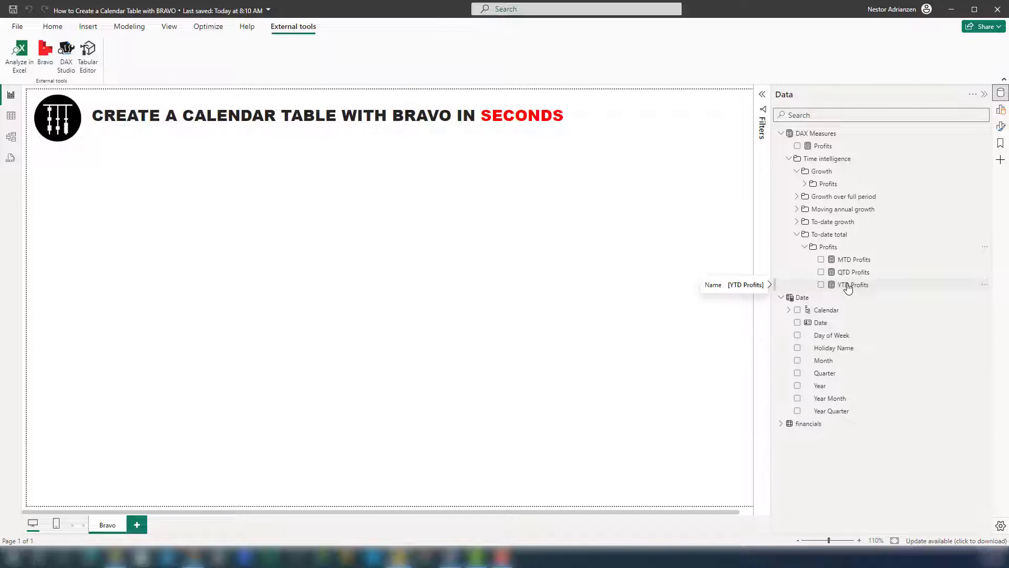
{"action": "left_click", "coordinate": [797, 234]}
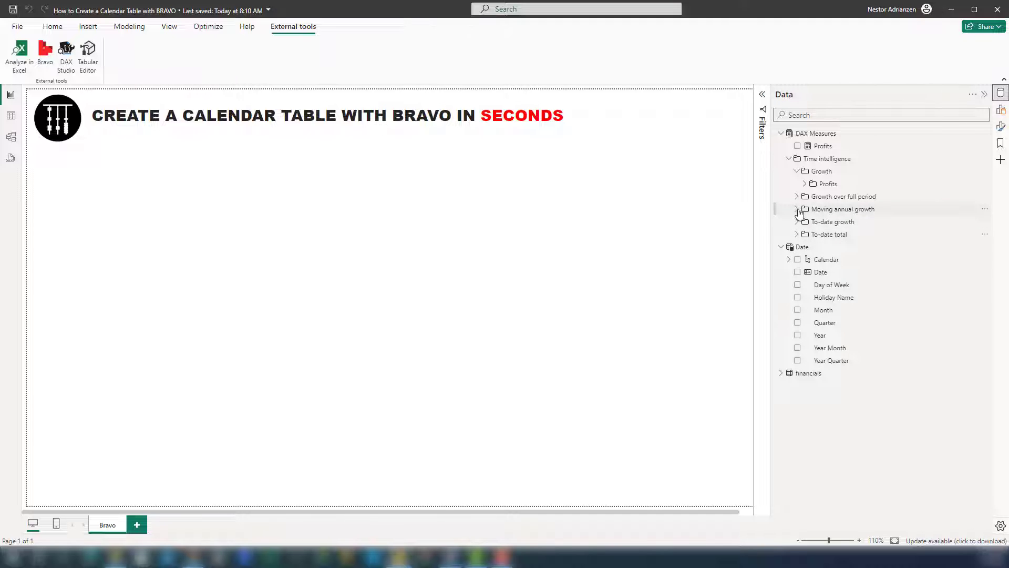
Step: Expand the Profits measures under Moving annual growth and examine the DAX formula of MAT Profits
{"action": "left_click", "coordinate": [798, 210]}
{"action": "left_click", "coordinate": [805, 221]}
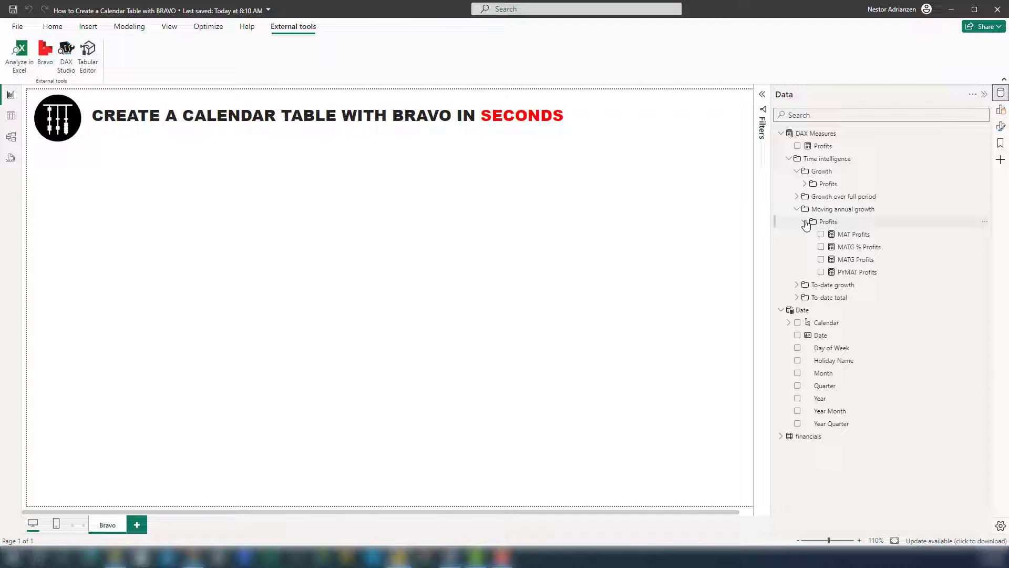
{"action": "left_click", "coordinate": [858, 240]}
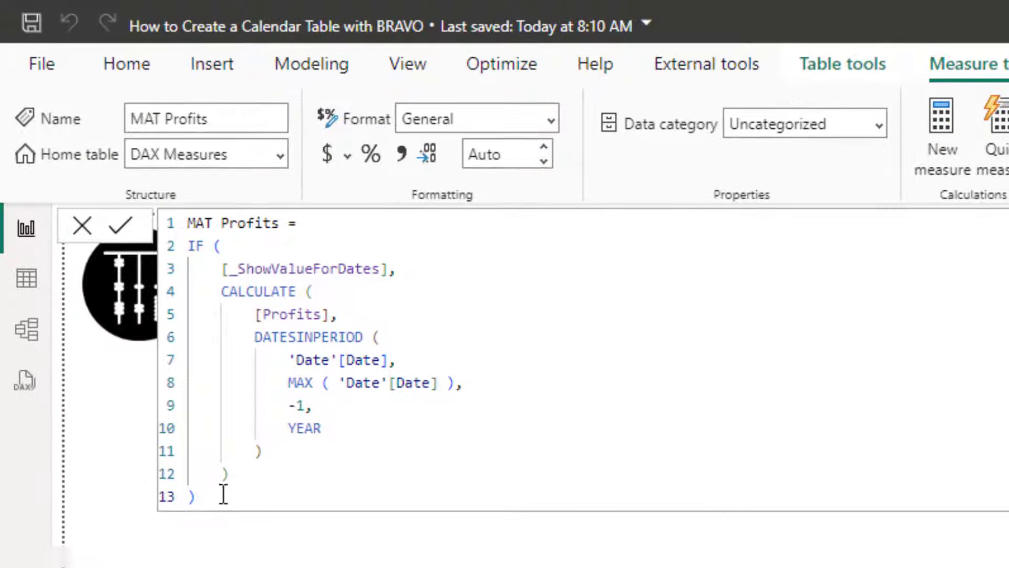
{"action": "left_click_drag", "start_coordinate": [93, 204], "coordinate": [75, 118]}
{"action": "left_click_drag", "start_coordinate": [181, 283], "coordinate": [179, 221]}
{"action": "left_click", "coordinate": [388, 317]}
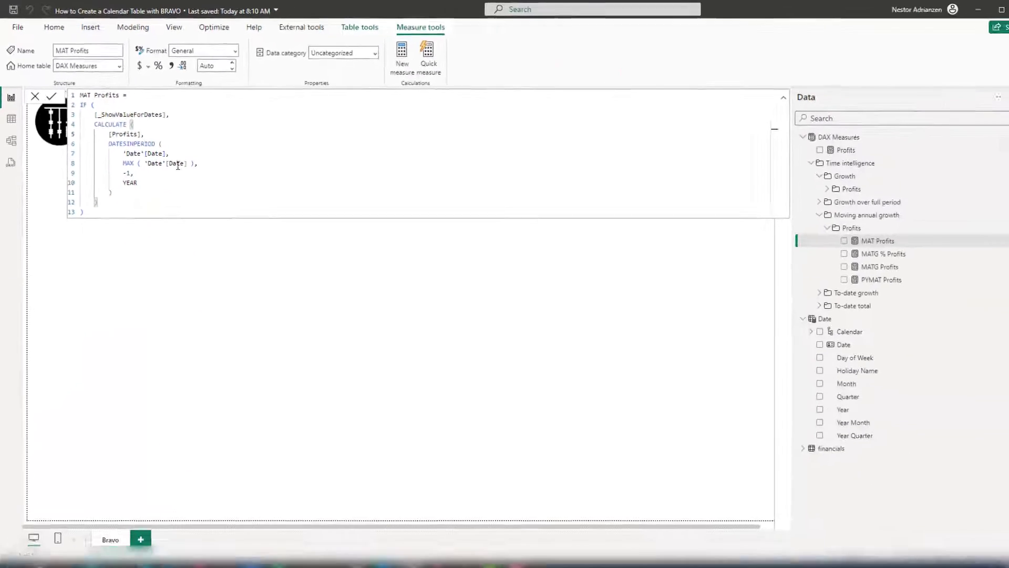
Step: Examine the formulas of MATG % Profits, MATG Profits and PYMAT Profits, and collapse their Profits folder
{"action": "left_click", "coordinate": [885, 256]}
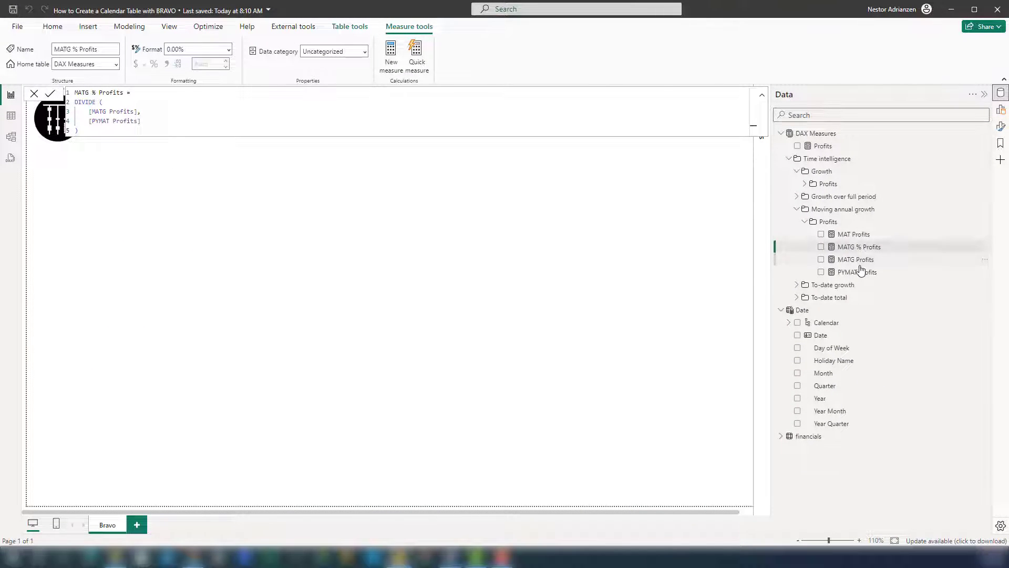
{"action": "left_click", "coordinate": [857, 261]}
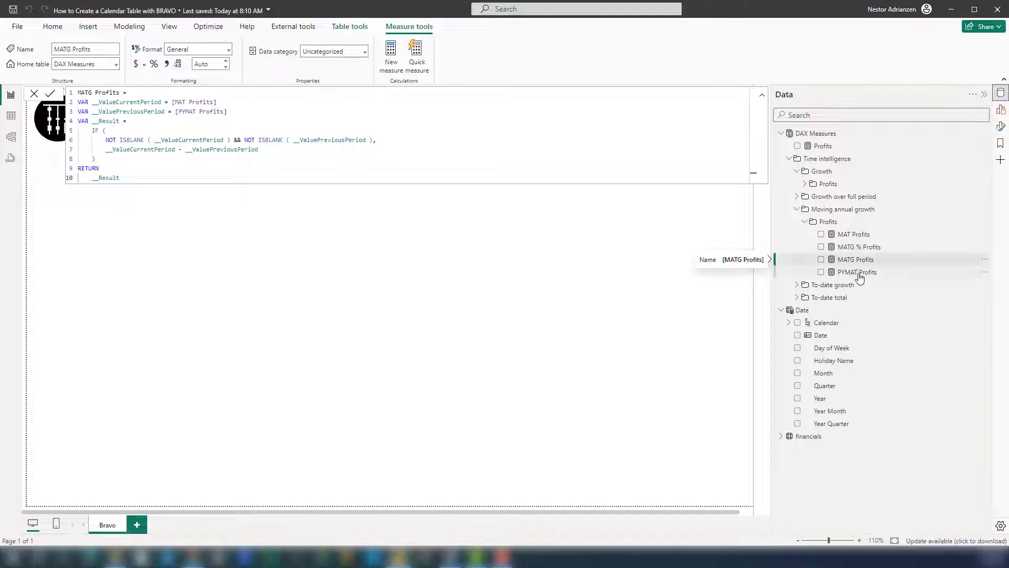
{"action": "left_click", "coordinate": [860, 275]}
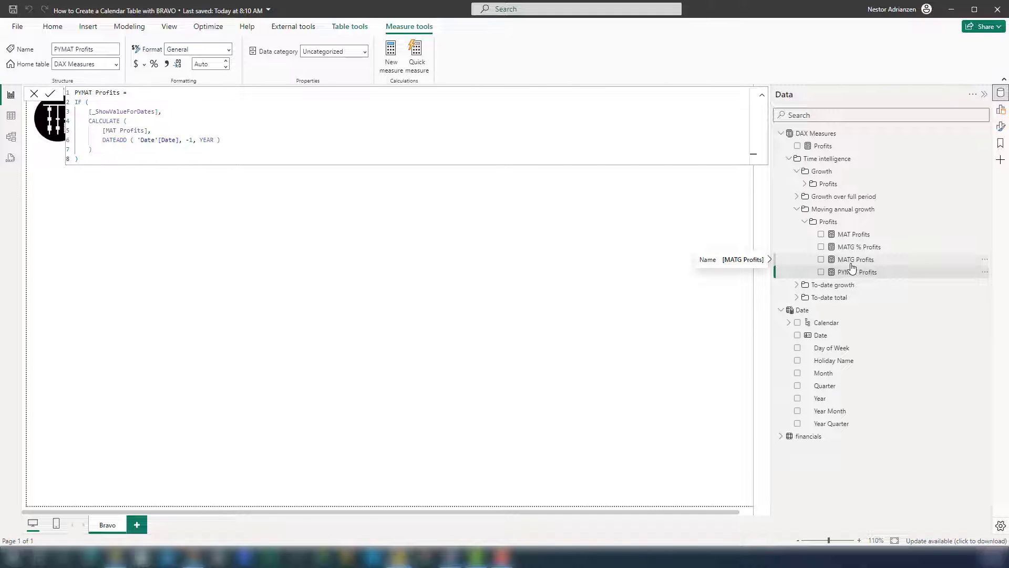
{"action": "left_click", "coordinate": [805, 221]}
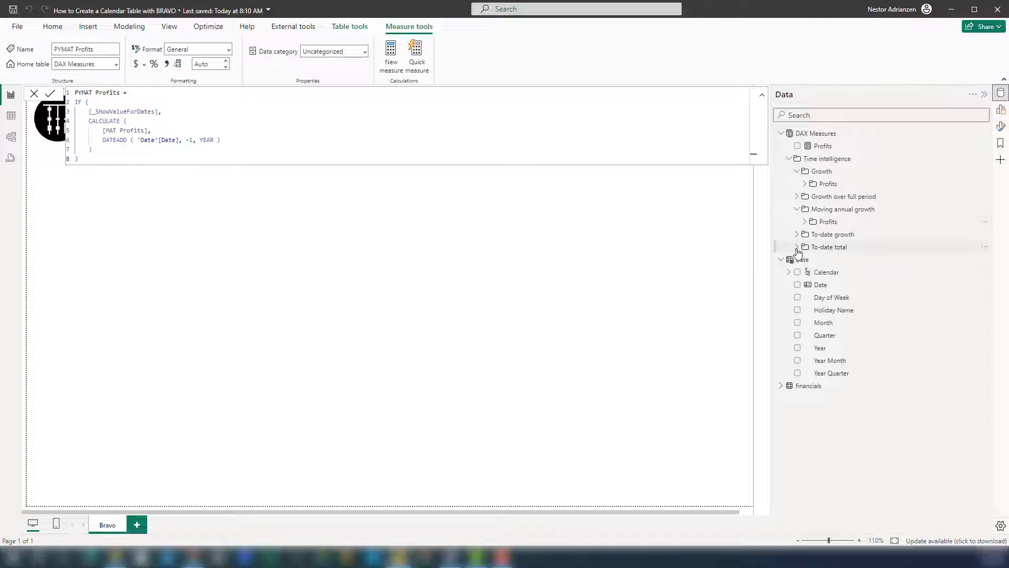
Step: Expand the To-date total folder to show its Profits measures and close the measure's formula editor
{"action": "left_click", "coordinate": [797, 247]}
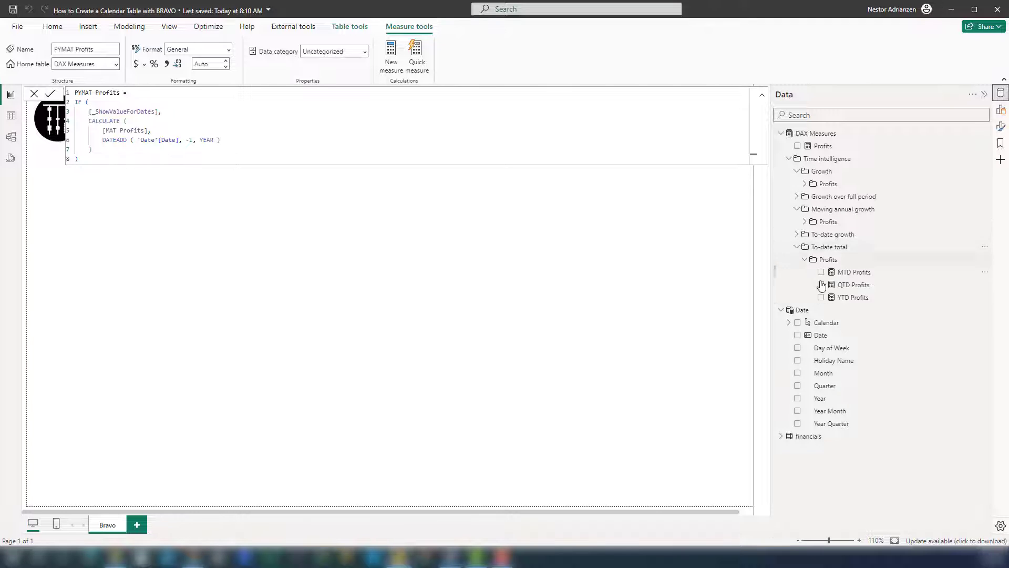
{"action": "left_click", "coordinate": [763, 99]}
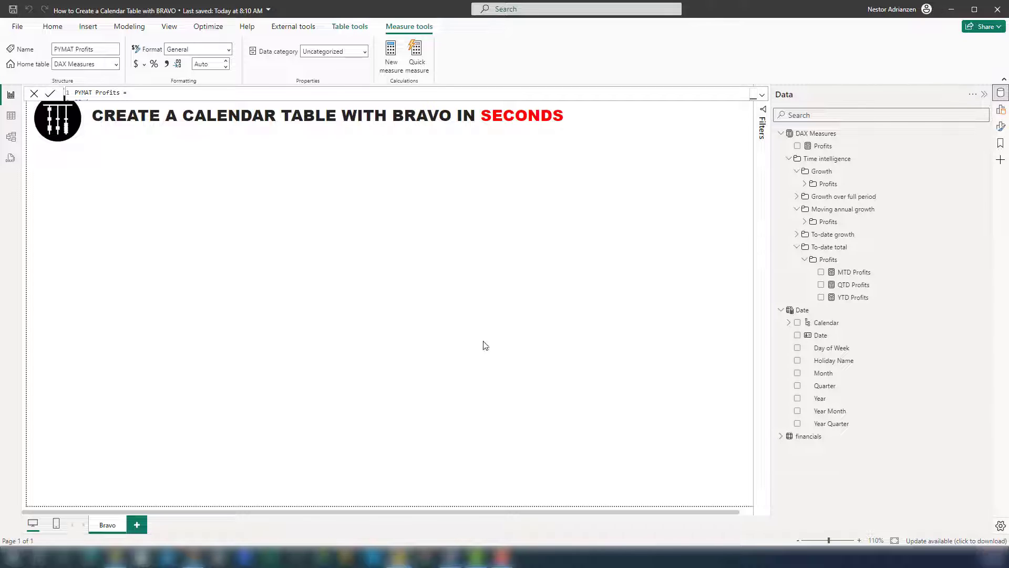
{"action": "left_click", "coordinate": [254, 221]}
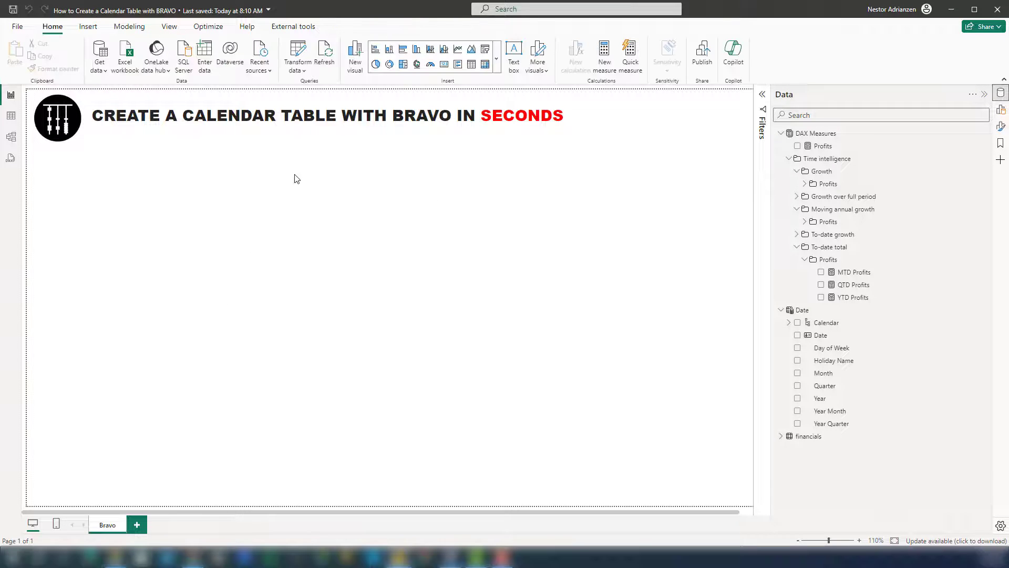
Step: Add a clustered column chart visual to the Bravo page and move it down below the title
{"action": "right_click", "coordinate": [294, 177]}
{"action": "left_click", "coordinate": [328, 204]}
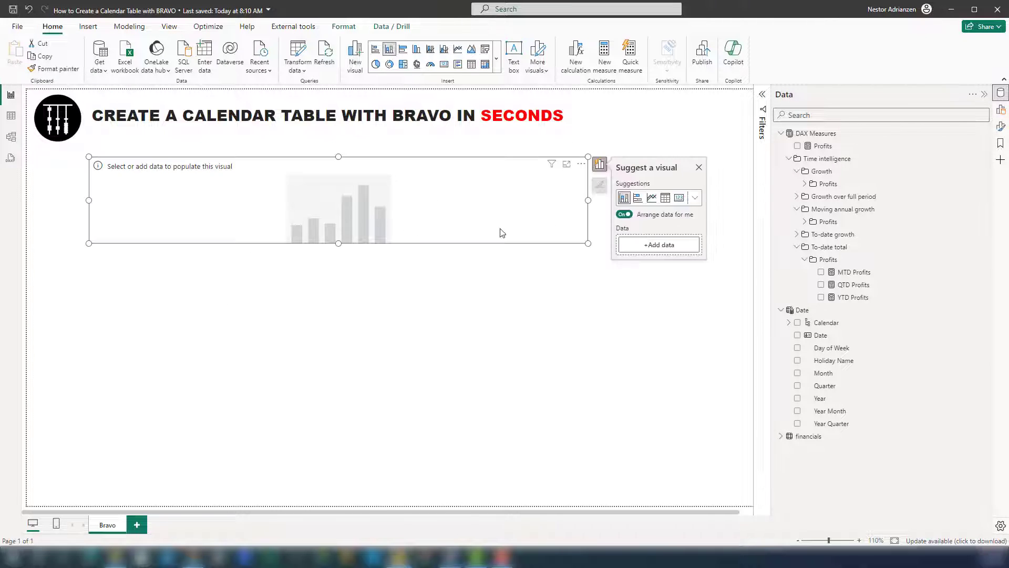
{"action": "left_click", "coordinate": [697, 200]}
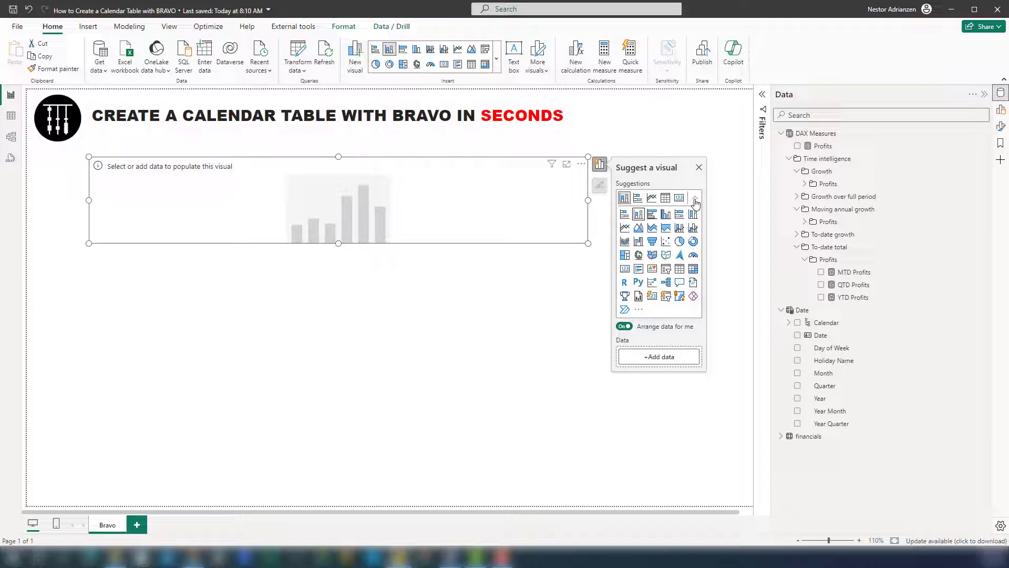
{"action": "left_click", "coordinate": [666, 218]}
{"action": "left_click_drag", "start_coordinate": [430, 212], "coordinate": [430, 280]}
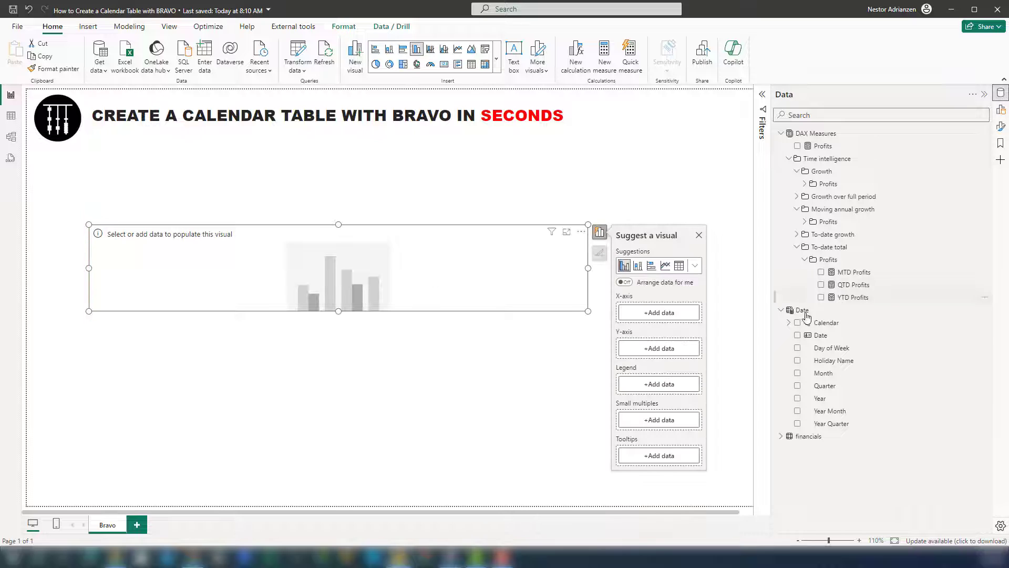
Step: Plot MTD Profits, QTD Profits and YTD Profits on the chart's Y-axis, with Year Month from the Date table on the X-axis
{"action": "left_click", "coordinate": [788, 159]}
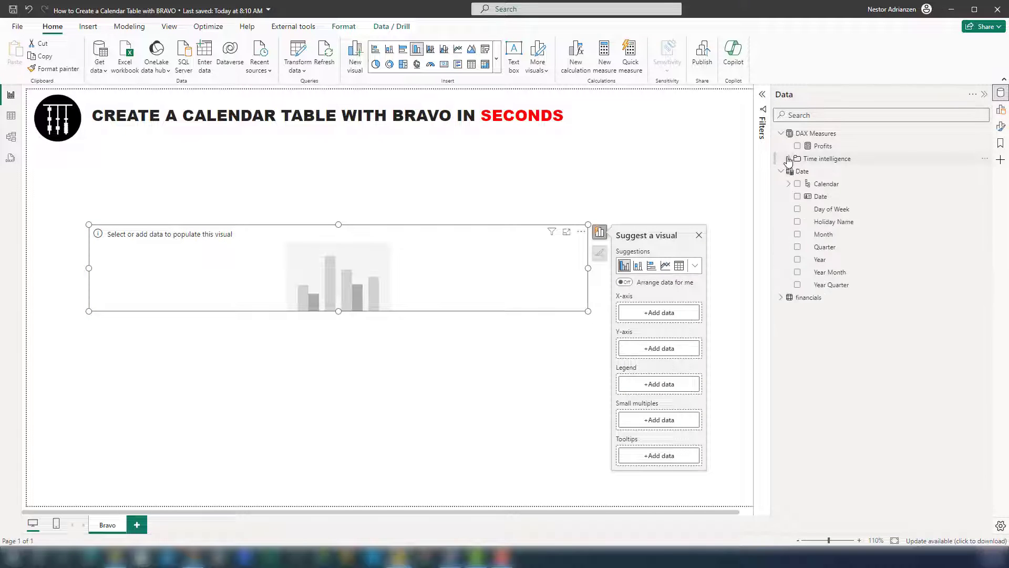
{"action": "left_click", "coordinate": [788, 158]}
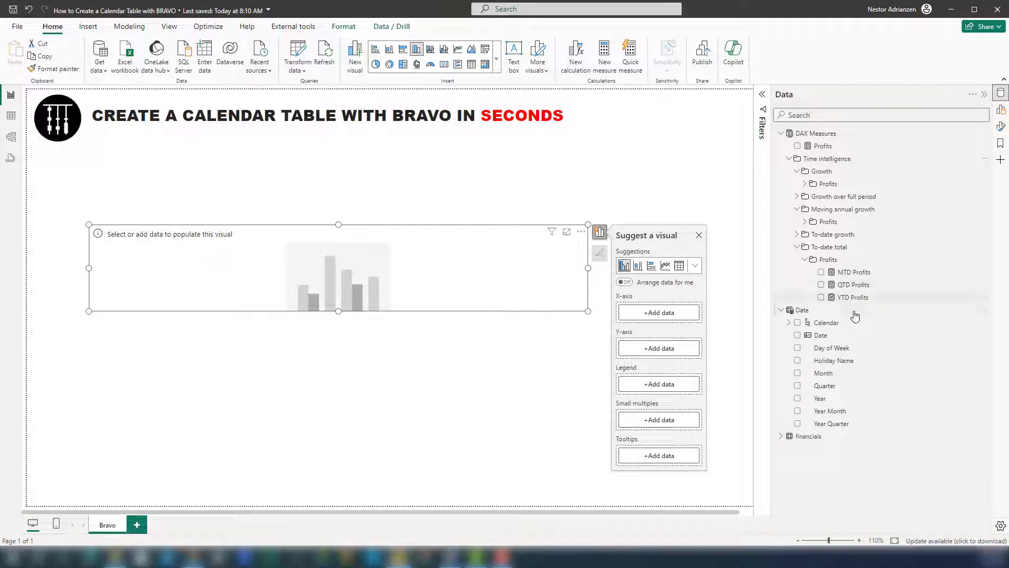
{"action": "left_click", "coordinate": [853, 273]}
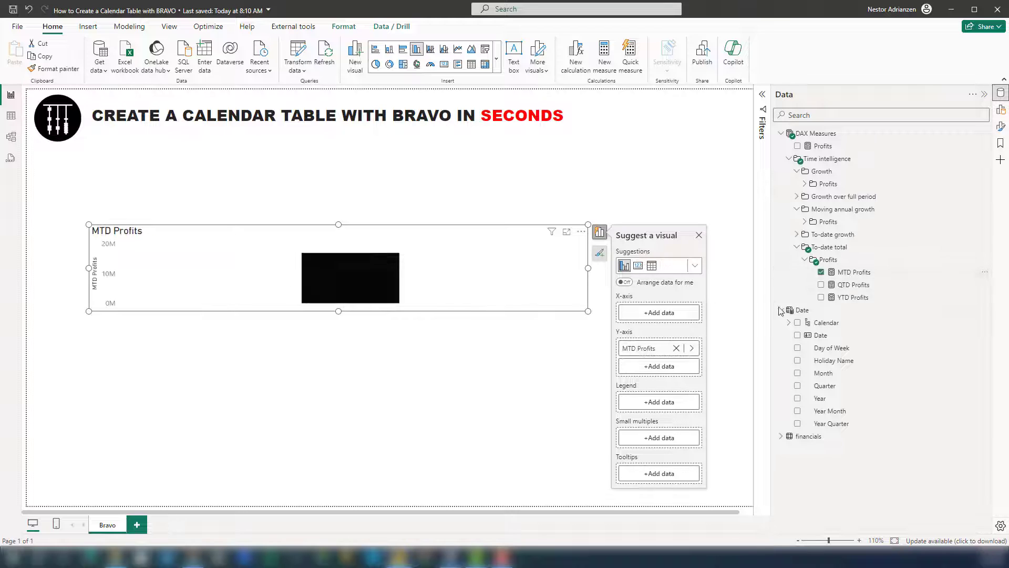
{"action": "left_click", "coordinate": [850, 286]}
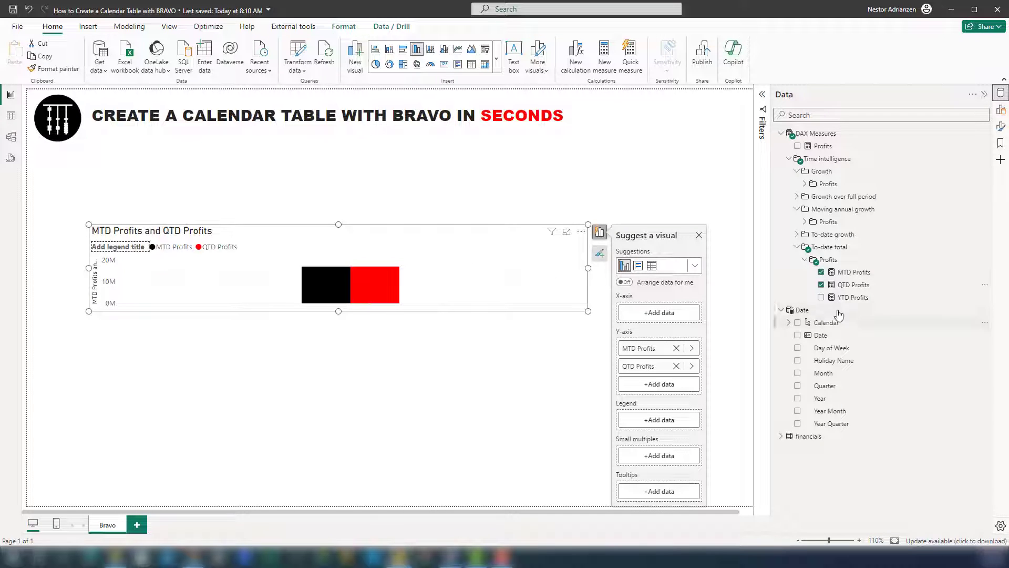
{"action": "left_click", "coordinate": [851, 298]}
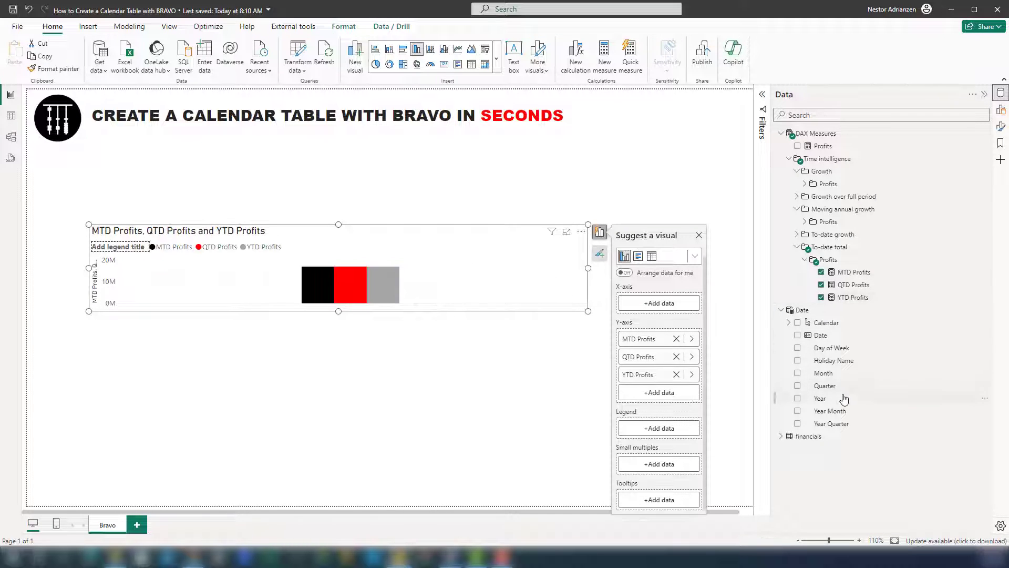
{"action": "left_click_drag", "start_coordinate": [830, 411], "coordinate": [662, 307]}
Step: Enlarge the column chart downward and move it up toward the page title, leaving it selected
{"action": "left_click_drag", "start_coordinate": [339, 311], "coordinate": [349, 429]}
{"action": "left_click_drag", "start_coordinate": [398, 237], "coordinate": [404, 203]}
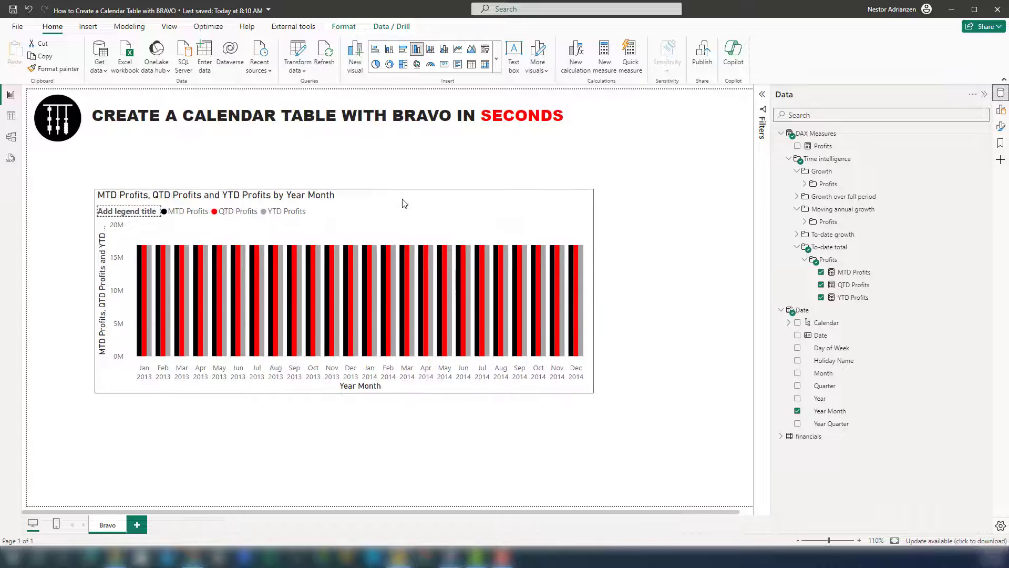
{"action": "left_click", "coordinate": [403, 203]}
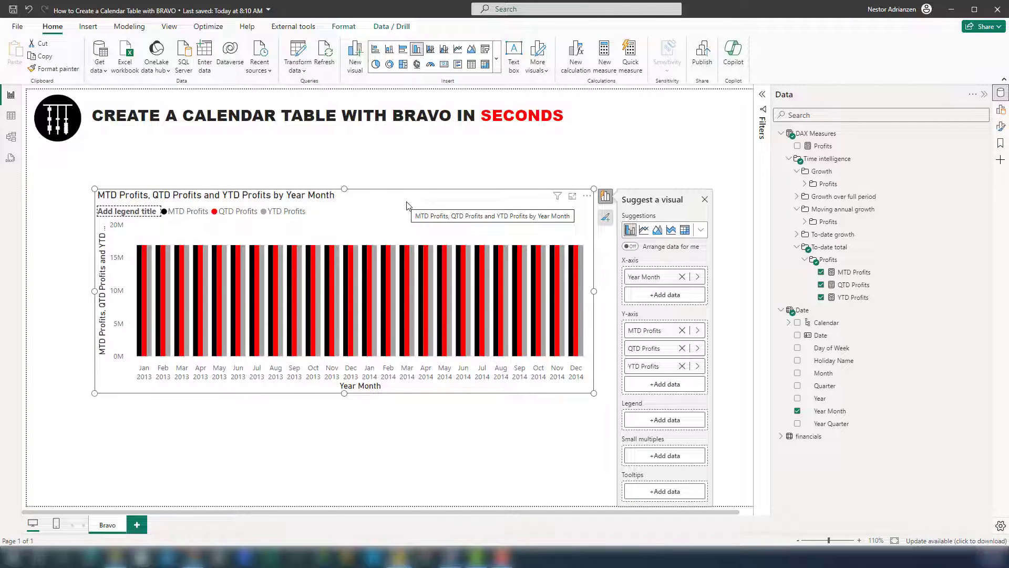
Step: In the model view, place Date beside financials and create an active one-to-many relationship between their Date columns with single cross-filter direction
{"action": "left_click", "coordinate": [16, 140]}
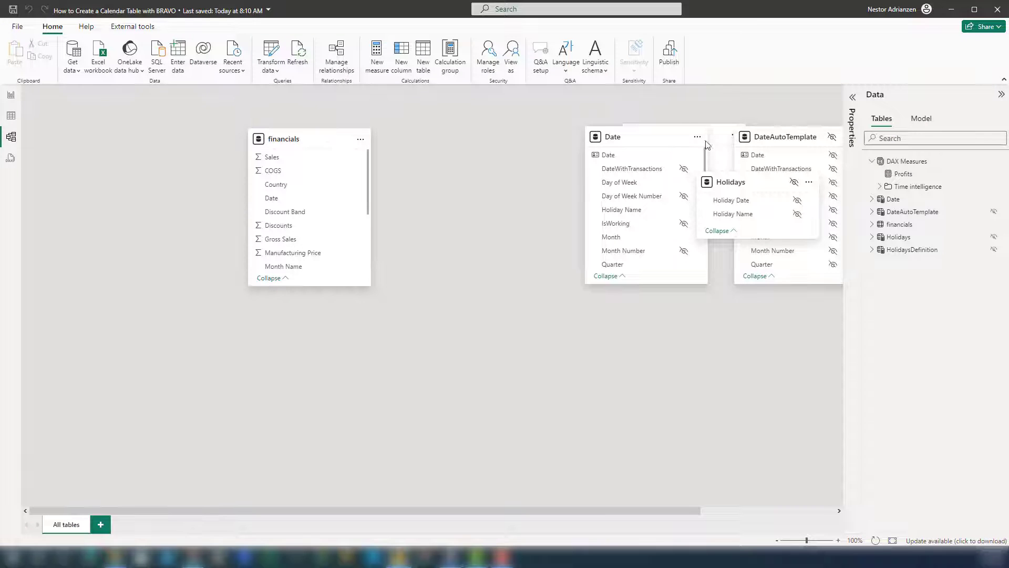
{"action": "left_click_drag", "start_coordinate": [649, 149], "coordinate": [125, 159]}
{"action": "left_click_drag", "start_coordinate": [311, 150], "coordinate": [353, 209]}
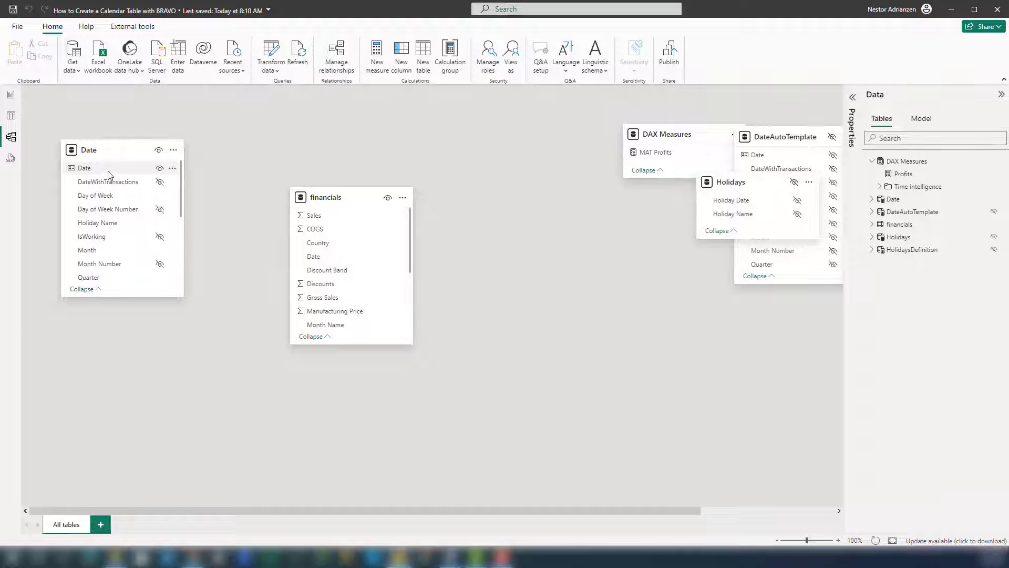
{"action": "left_click_drag", "start_coordinate": [112, 173], "coordinate": [331, 262]}
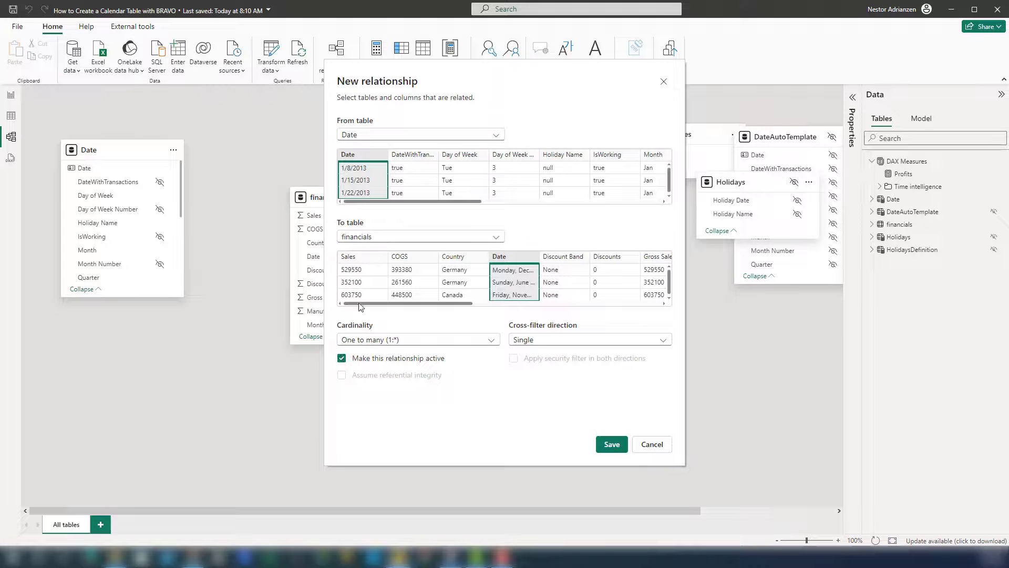
{"action": "left_click", "coordinate": [611, 444]}
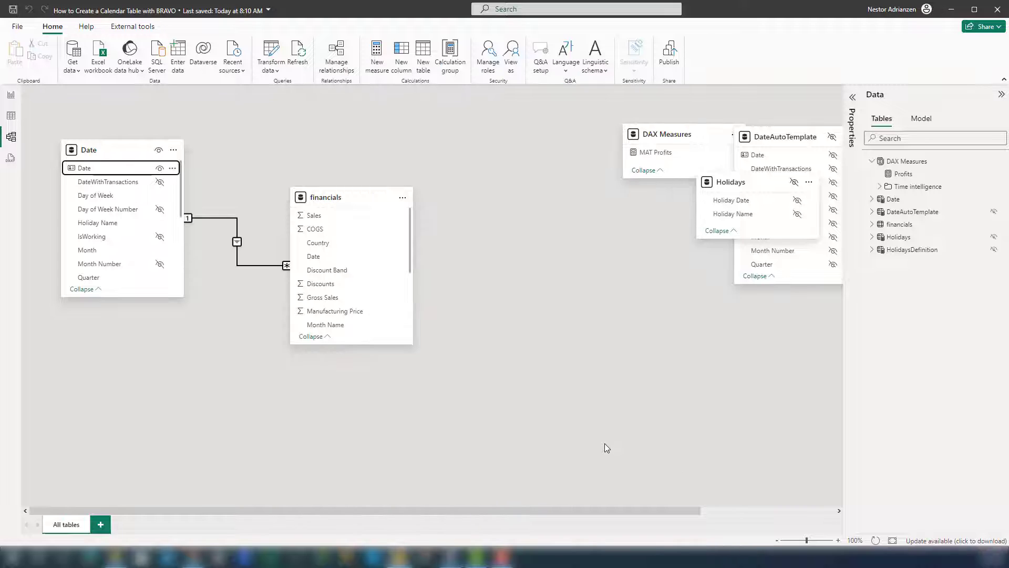
Step: Return to the report page, extend the column chart's upper edge toward the title, and move the chart slightly down
{"action": "left_click", "coordinate": [11, 96]}
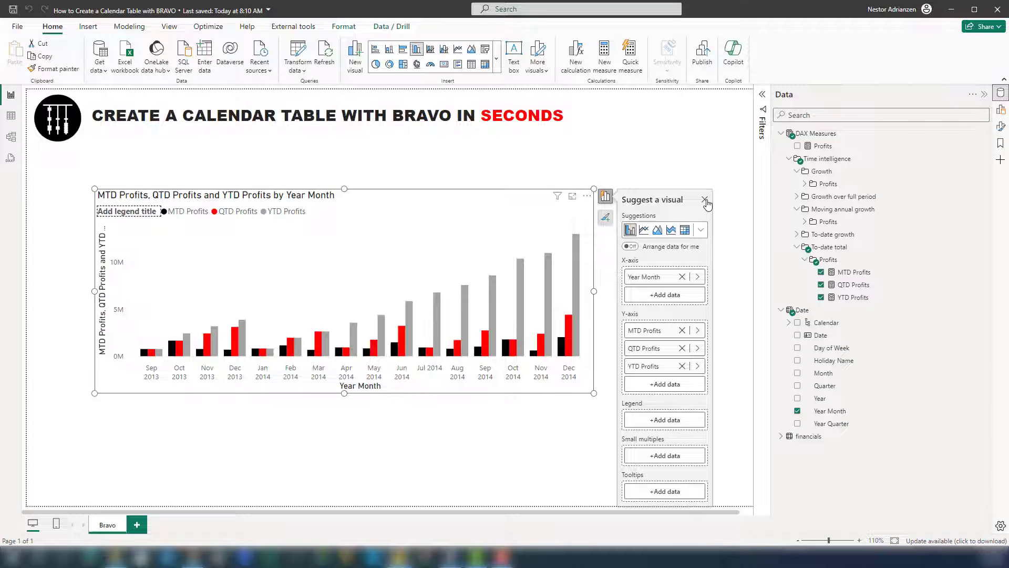
{"action": "left_click_drag", "start_coordinate": [333, 188], "coordinate": [352, 147]}
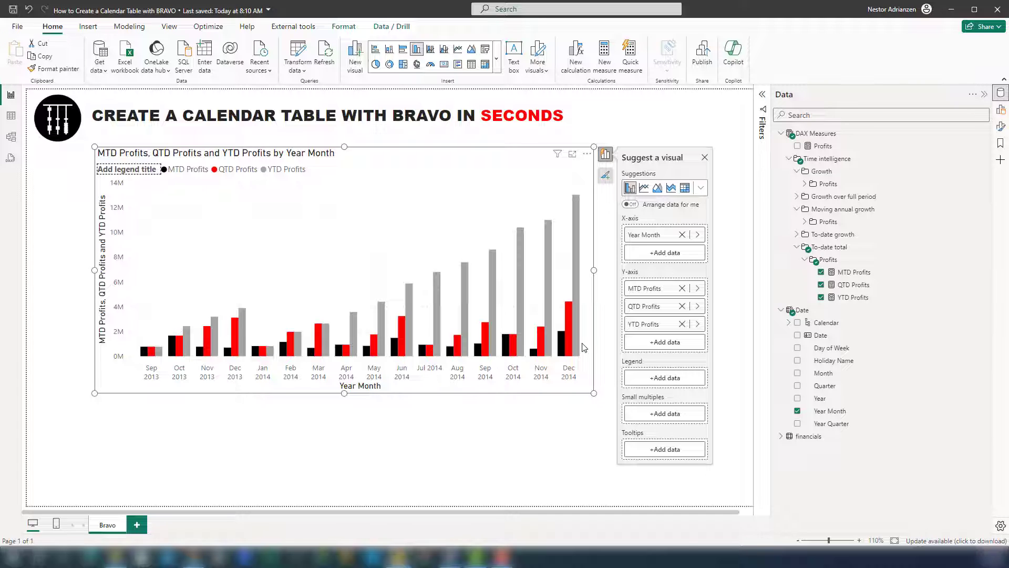
{"action": "left_click_drag", "start_coordinate": [478, 176], "coordinate": [473, 195]}
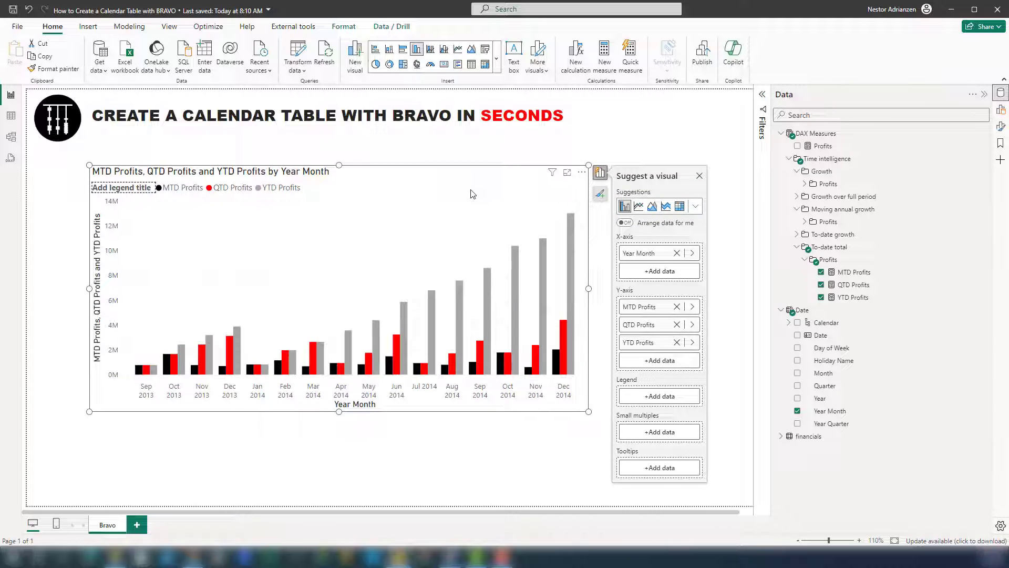